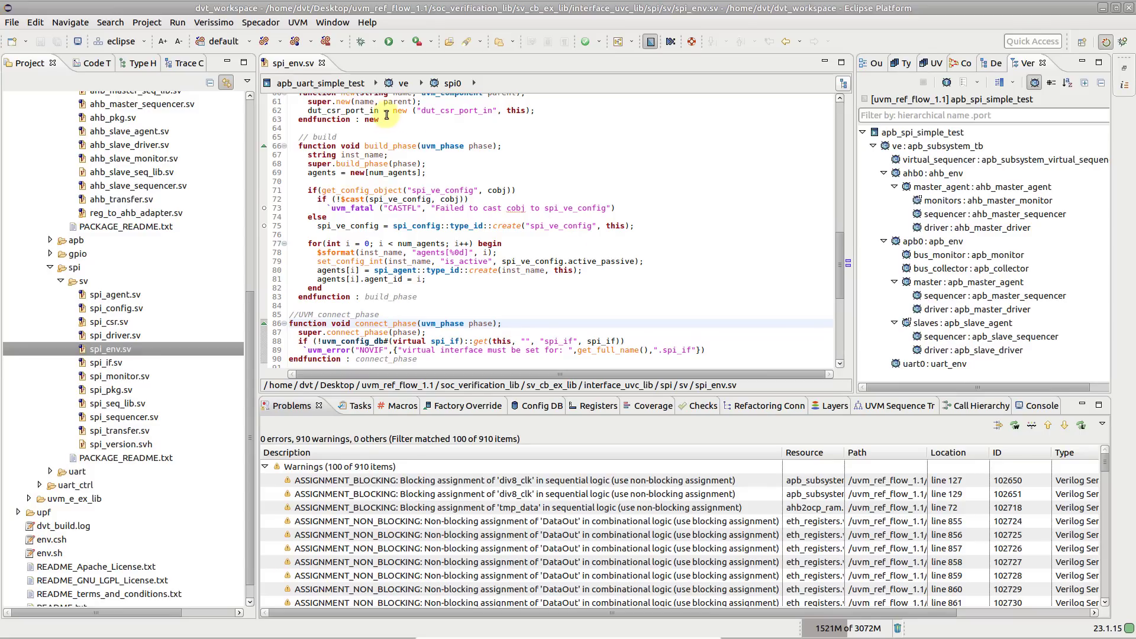
Choose apb_spi_simple_test as verification top, enable UVM runtime elaboration and start it
left_click(297, 24)
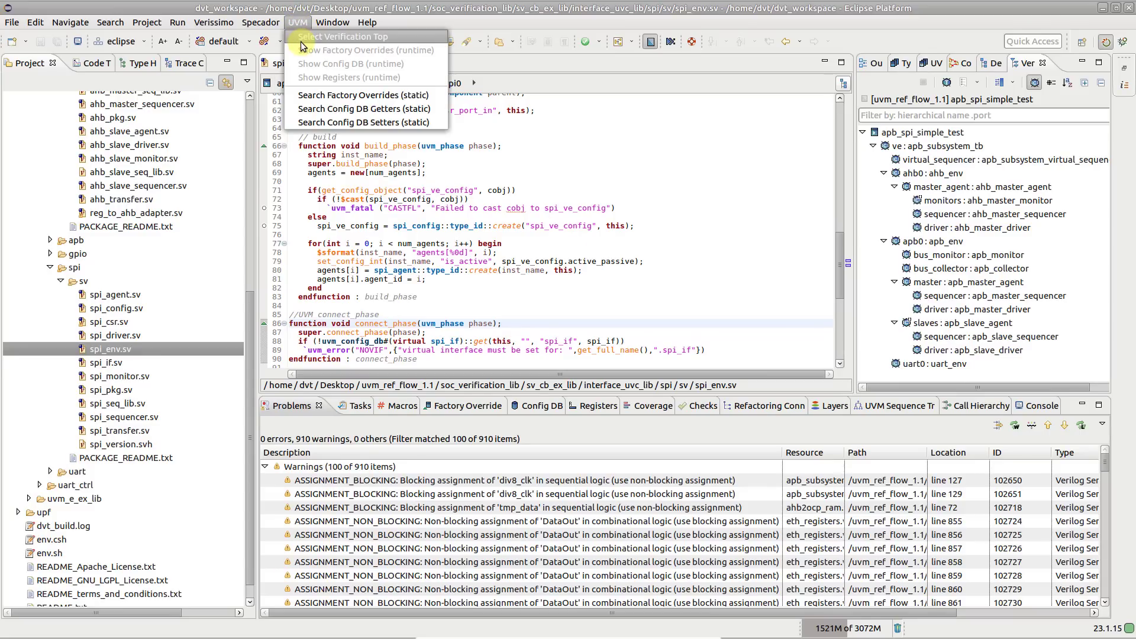
left_click(301, 37)
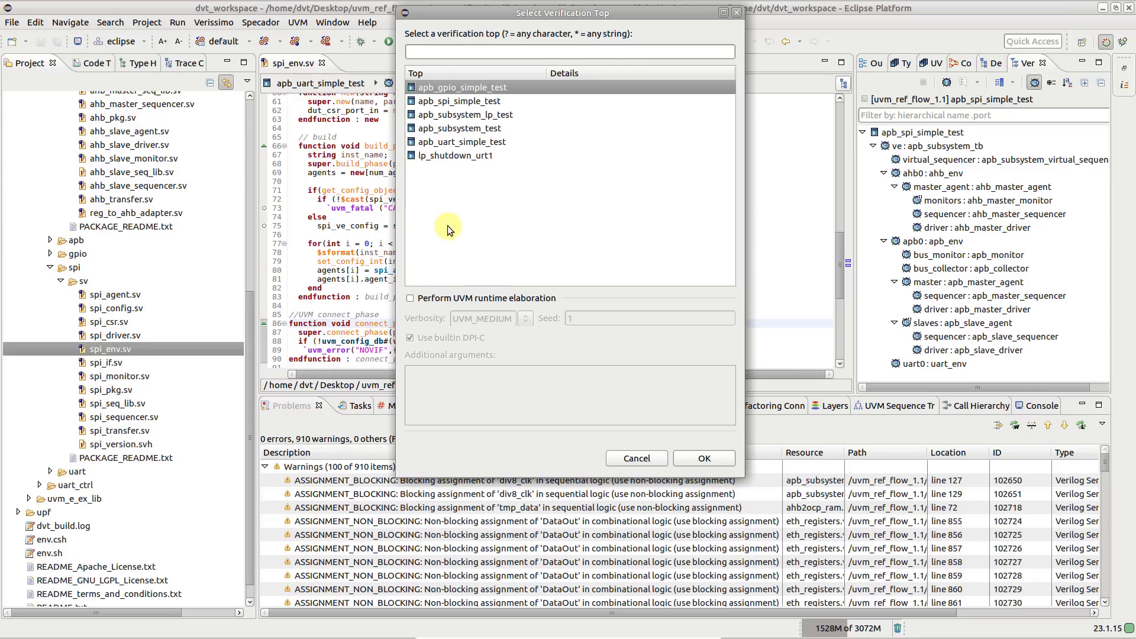
left_click(454, 100)
left_click(411, 298)
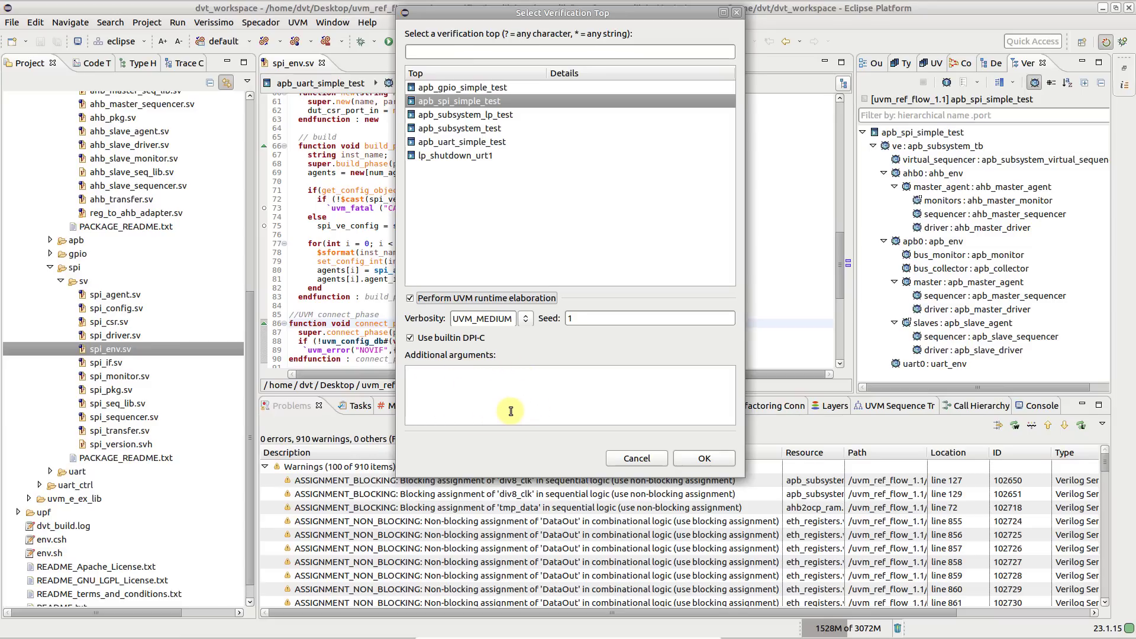
left_click(705, 460)
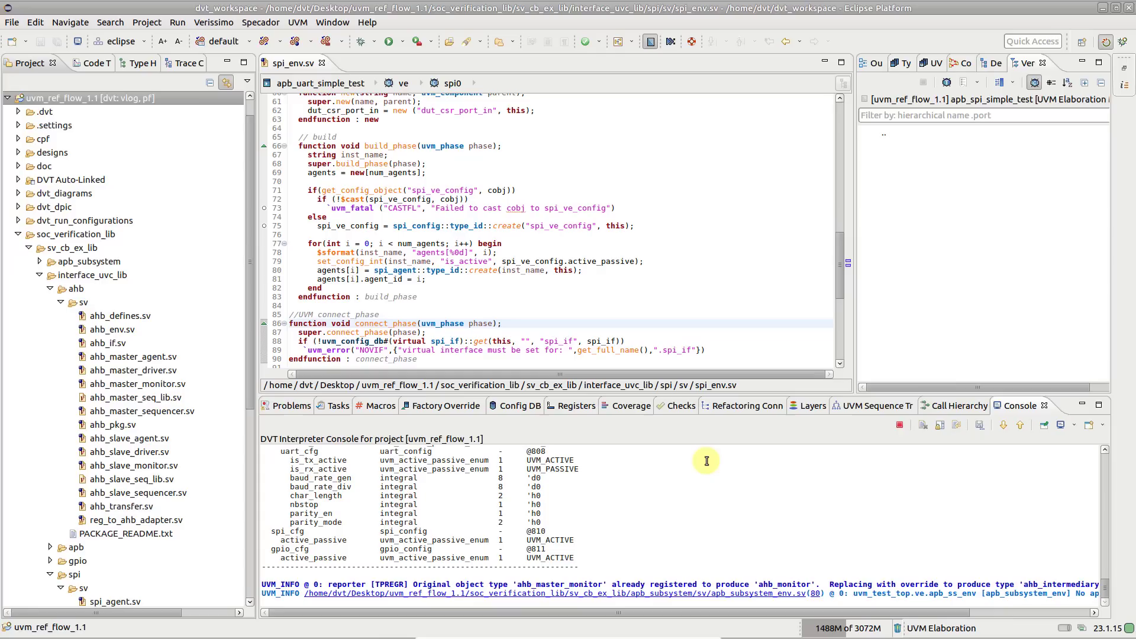
Reopen the verification-top chooser from the UVM menu to see the runtime elab entry
left_click(309, 21)
left_click(313, 37)
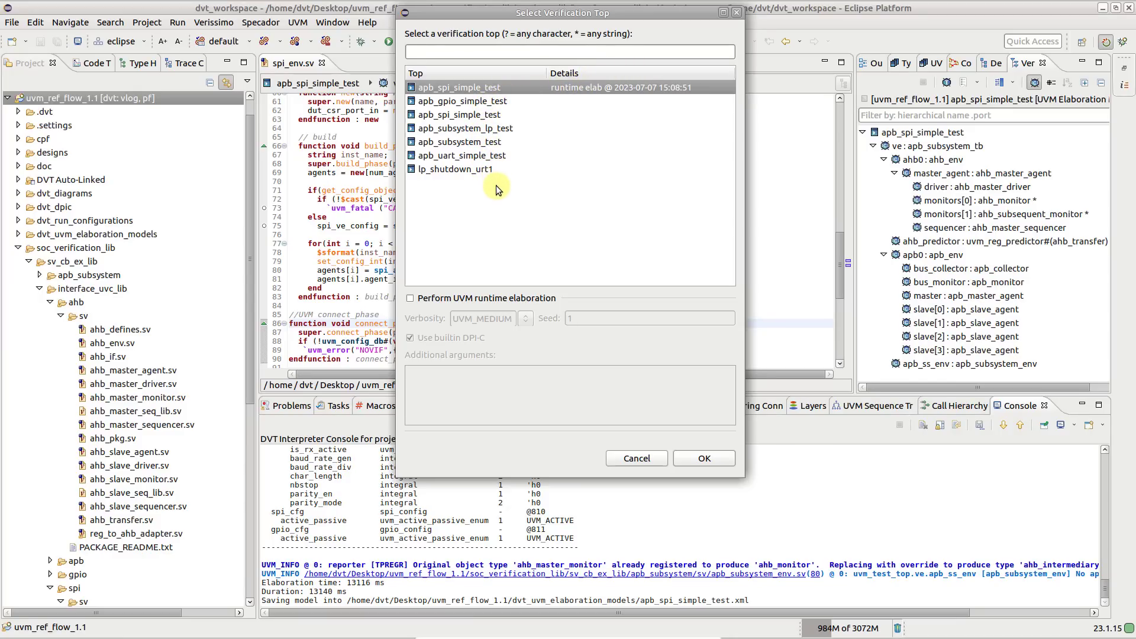
Cancel the verification-top chooser, leaving the top unchanged
left_click(646, 460)
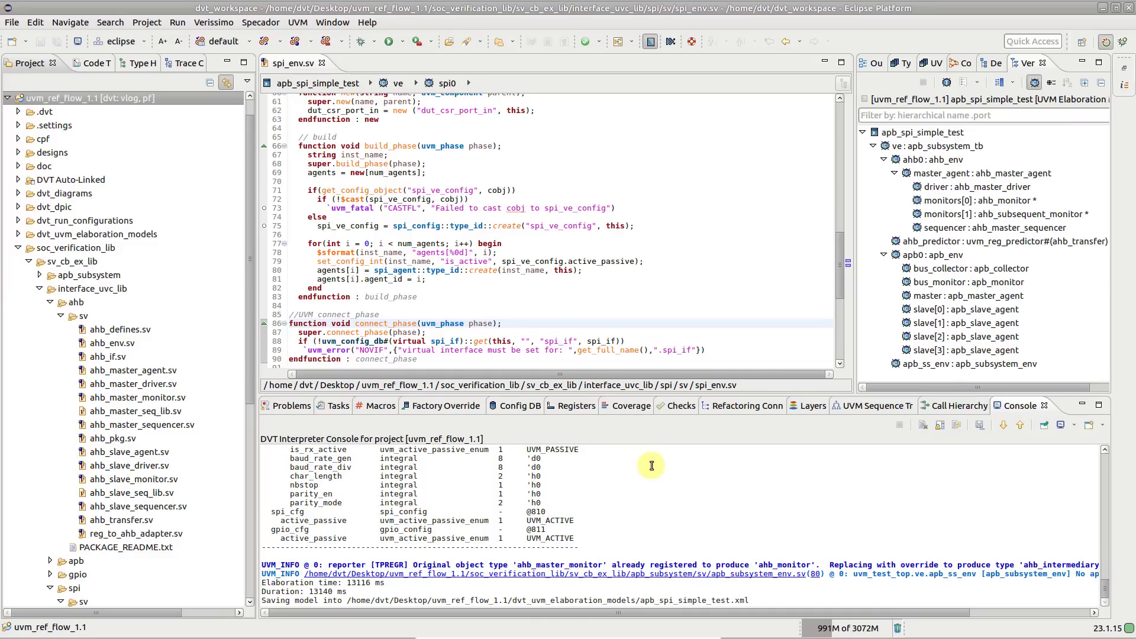
right_click(935, 262)
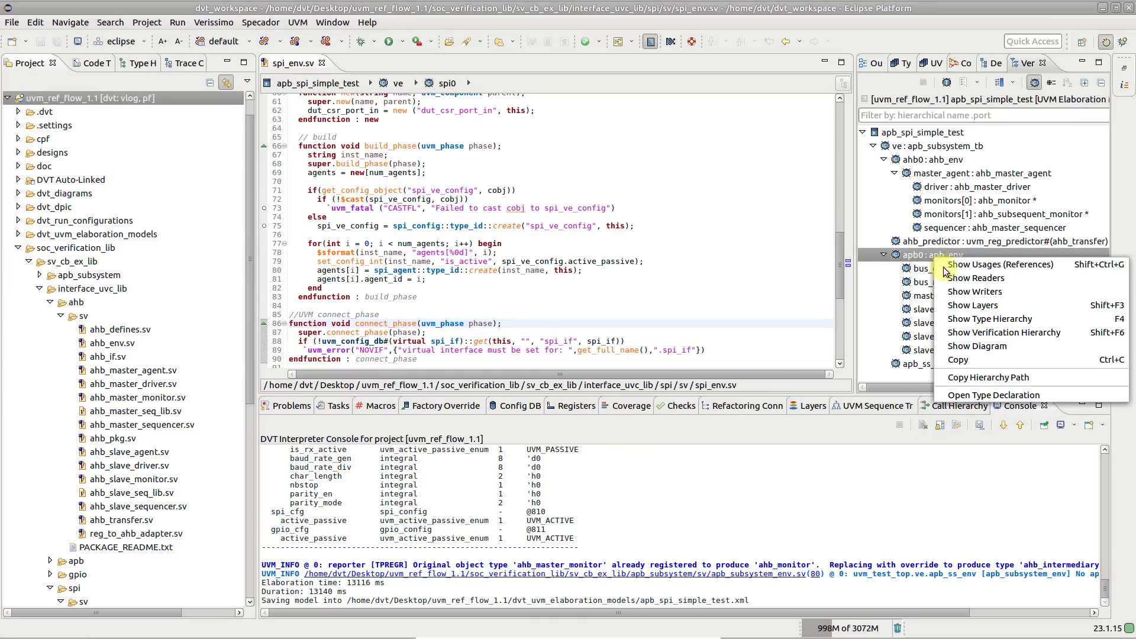
left_click(979, 342)
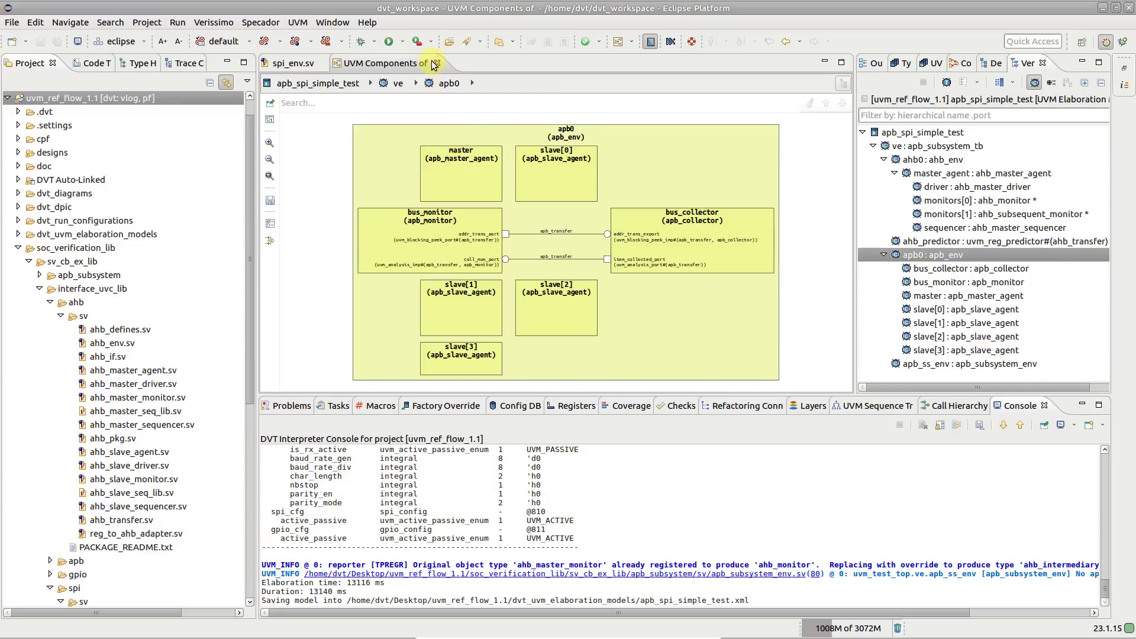
left_click(436, 63)
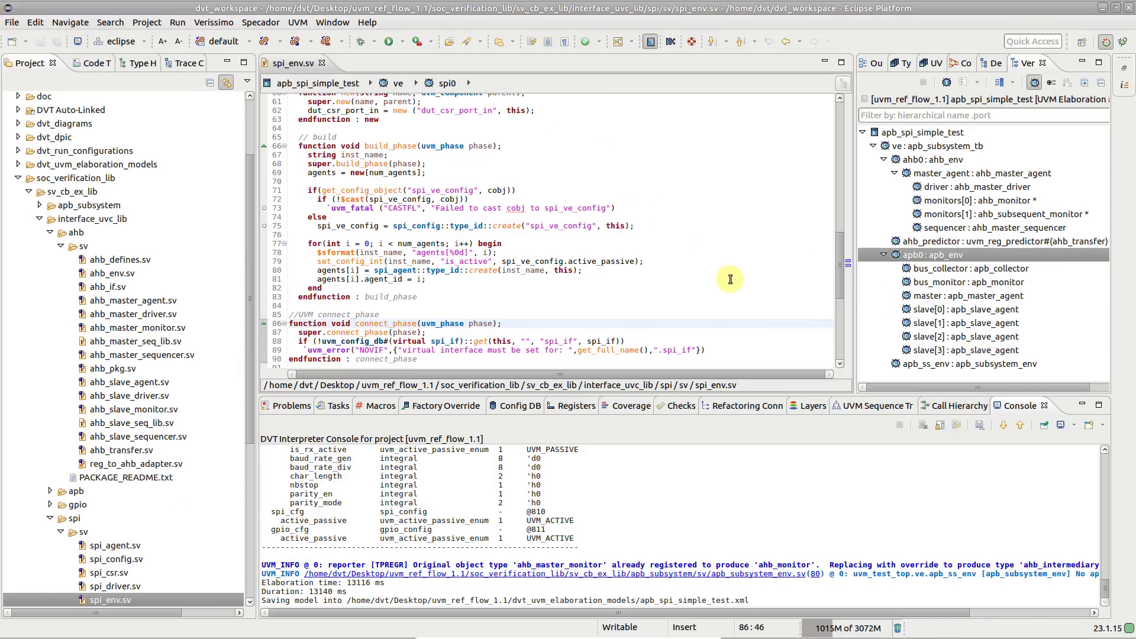
Jump to the creation code of slave[0], then of monitors[0] in ahb_master_agent.sv
double_click(918, 308)
scroll(750, 251, "up", 2)
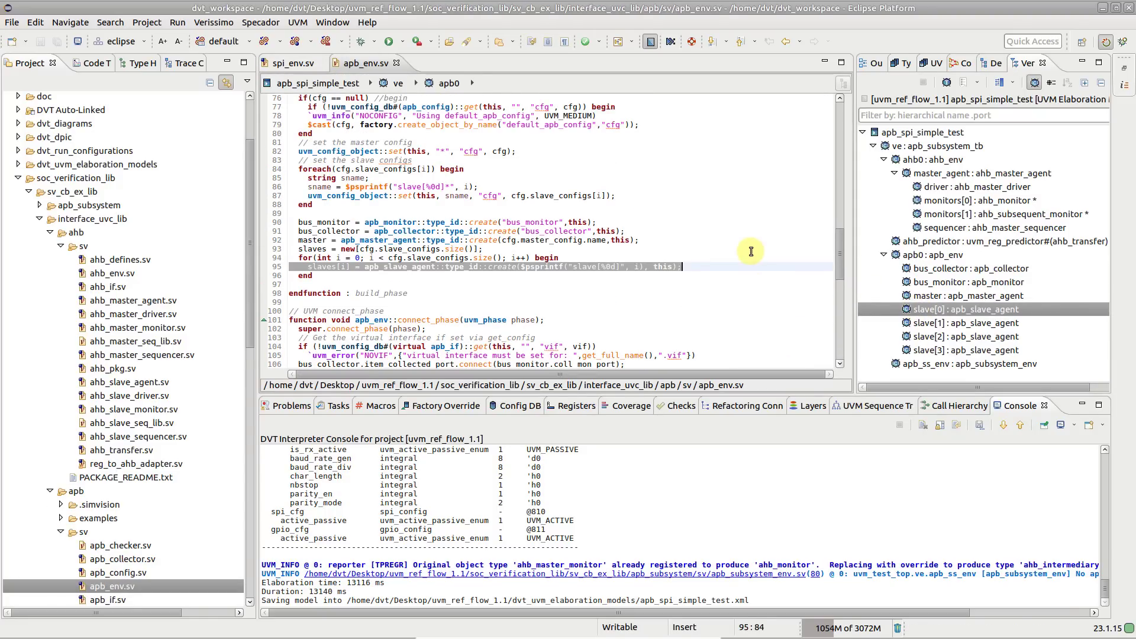
scroll(750, 251, "up", 1)
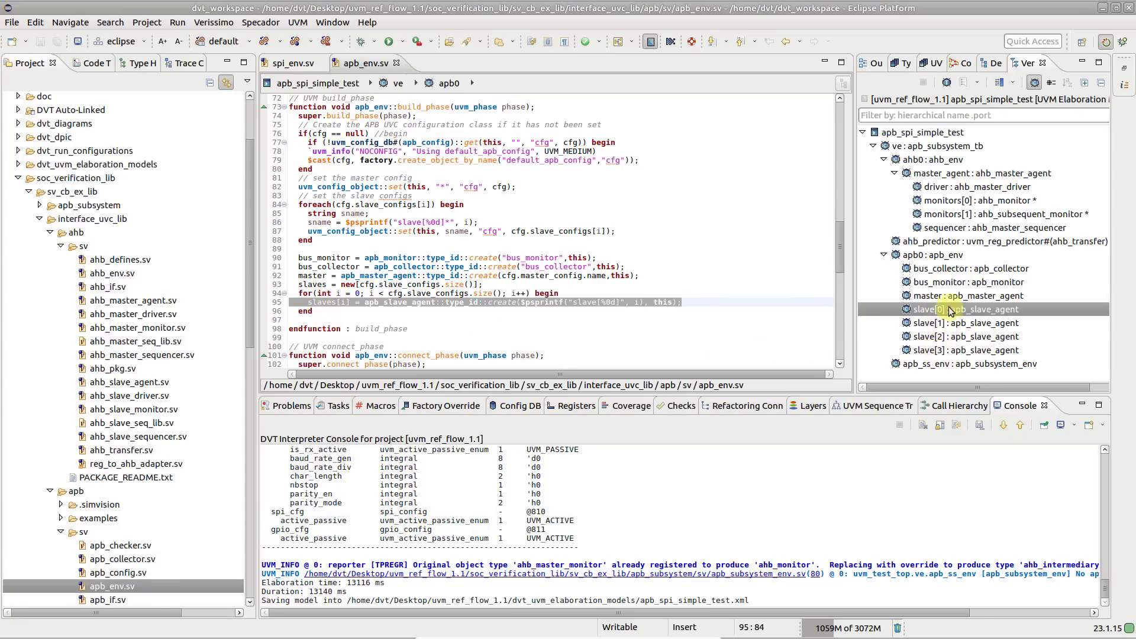
double_click(945, 205)
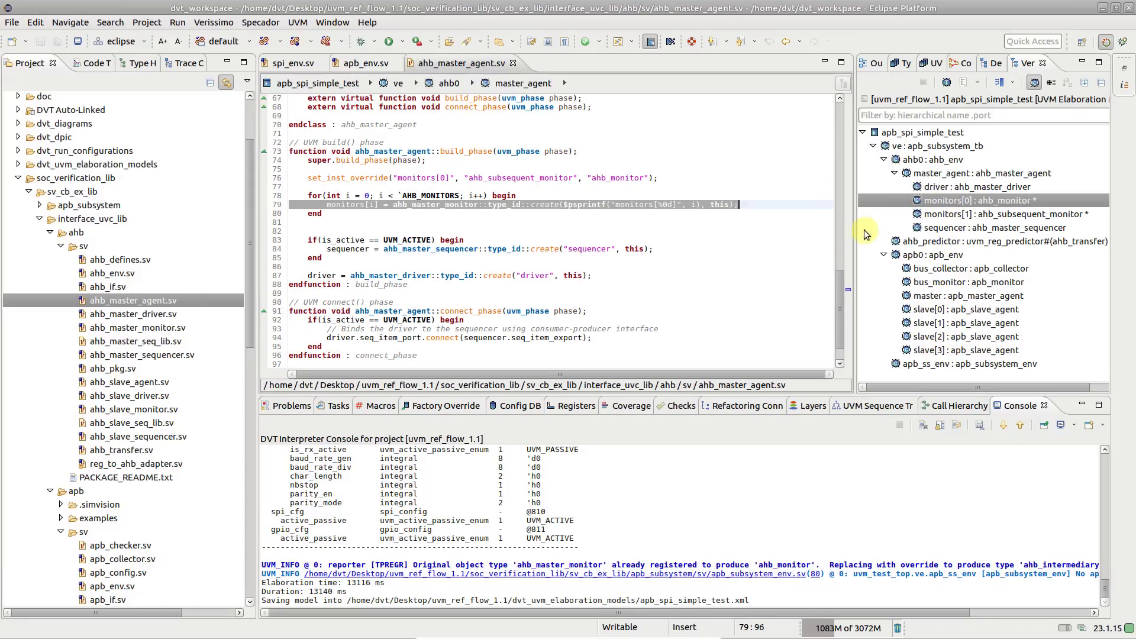
left_click(765, 255)
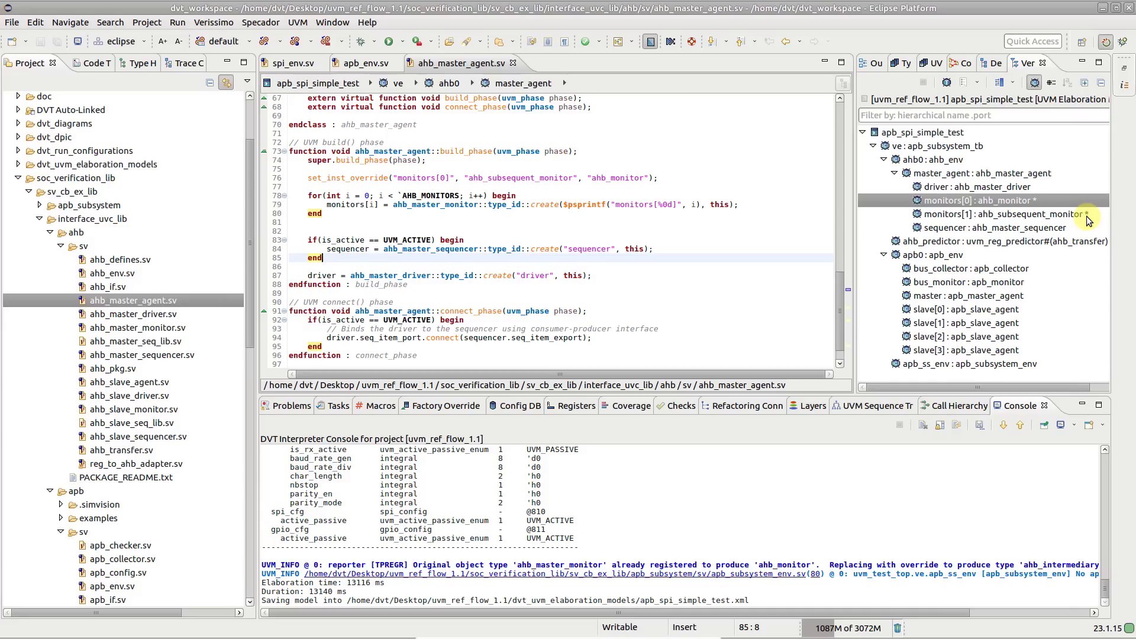
Show the factory overrides and open the code behind the intermediary and monitors[1] overrides
left_click(460, 410)
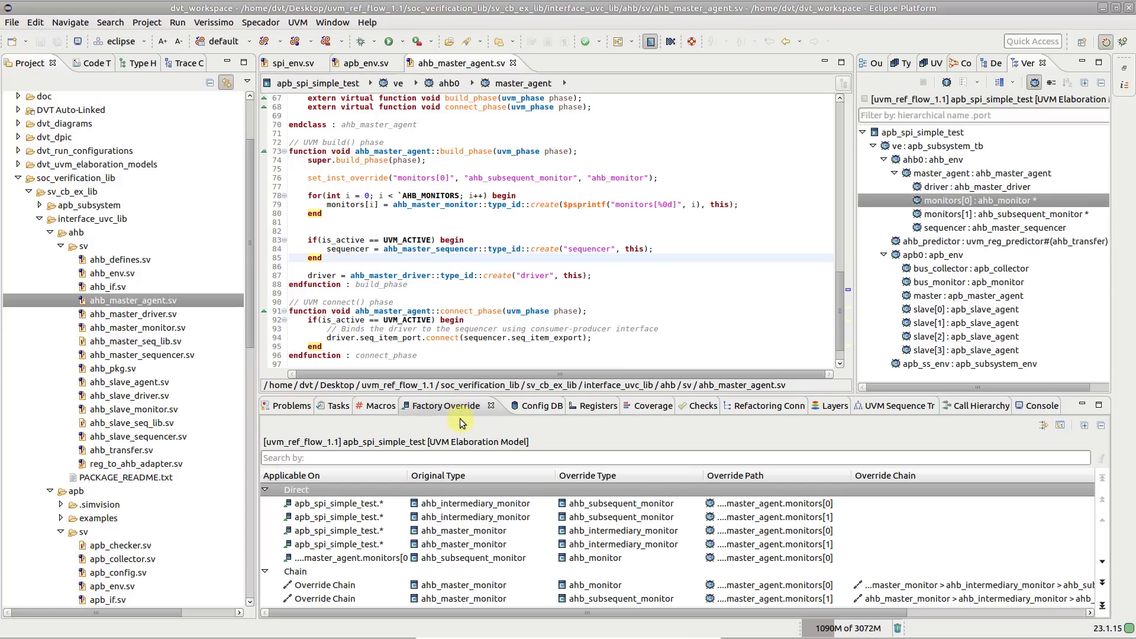
scroll(457, 494, "down", 1)
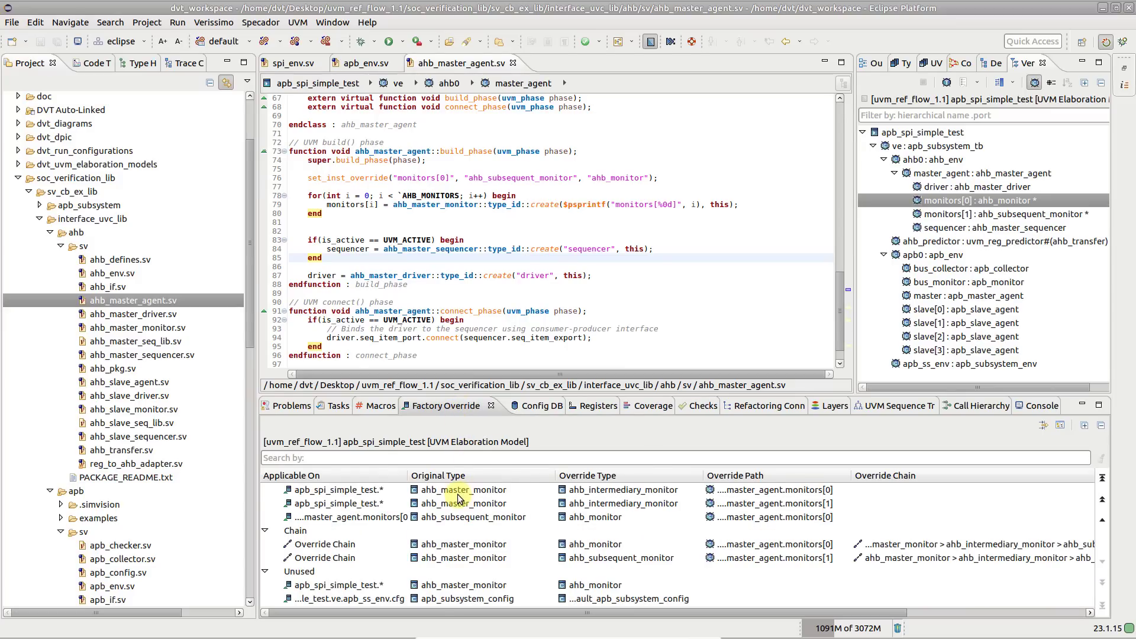
scroll(458, 497, "up", 1)
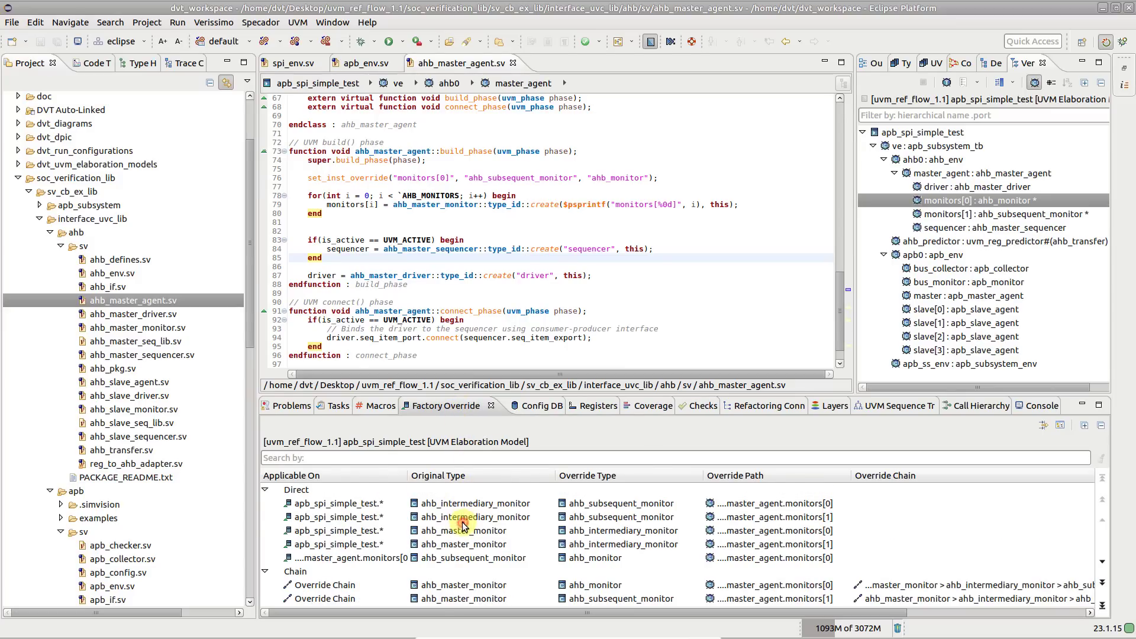
double_click(461, 518)
double_click(465, 545)
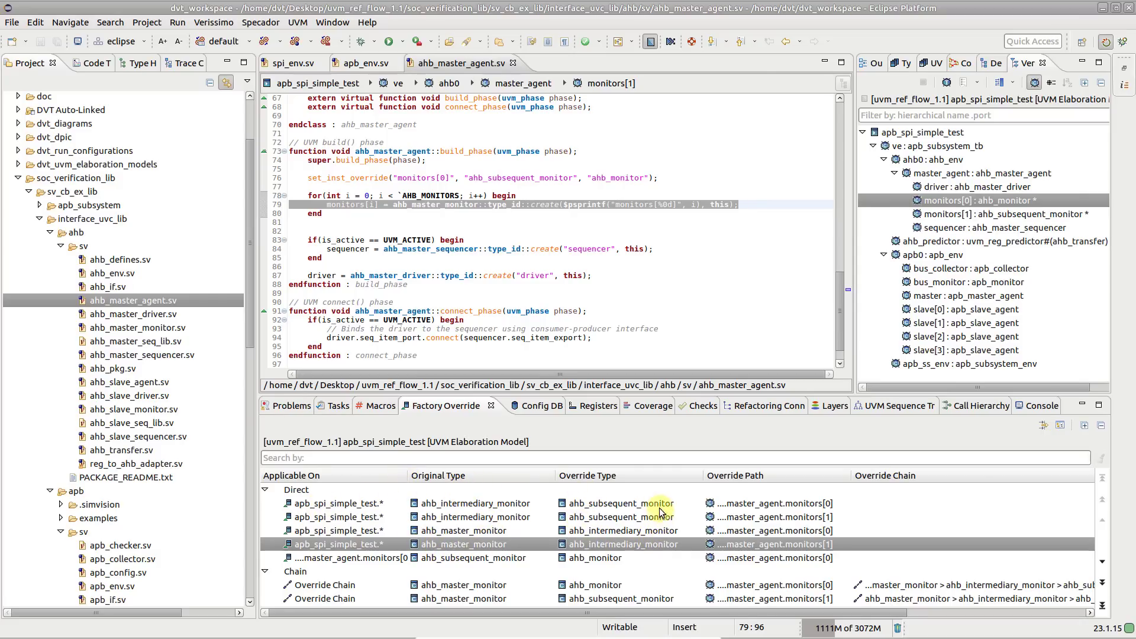
scroll(606, 509, "down", 2)
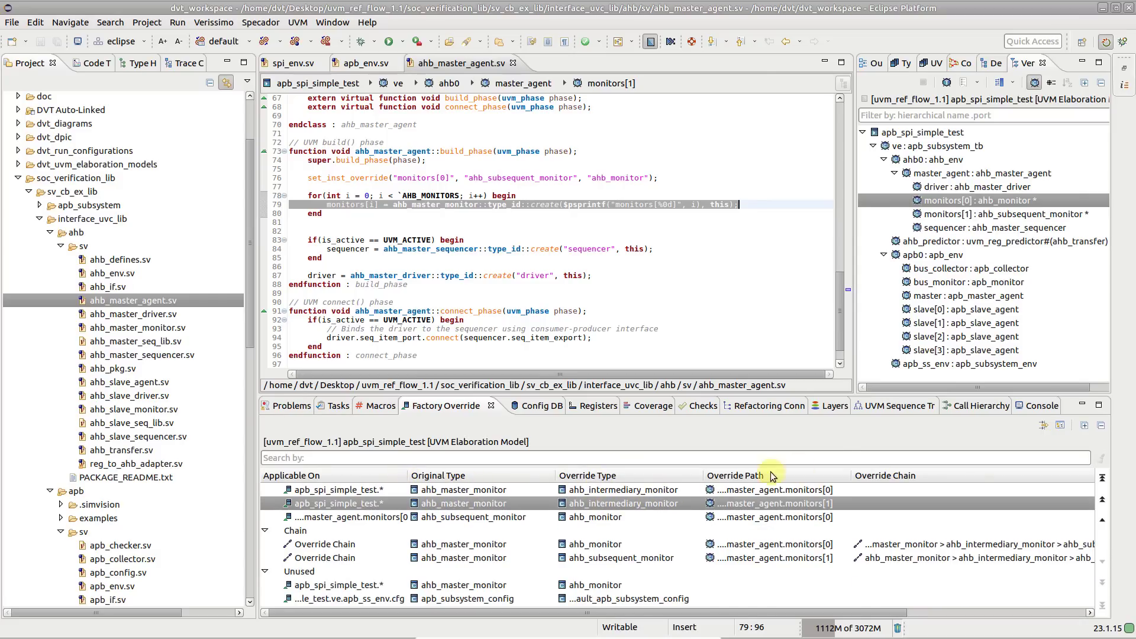
Show source calls of the two override chains, then switch to the Config DB results
left_click(1044, 425)
left_click(530, 543)
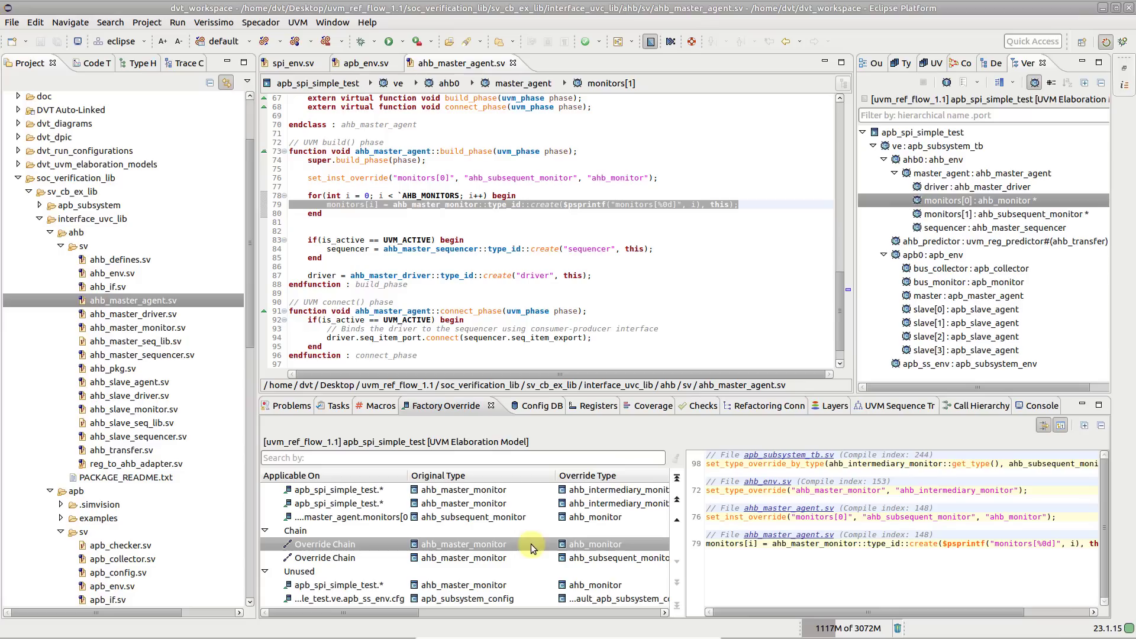
left_click(525, 558)
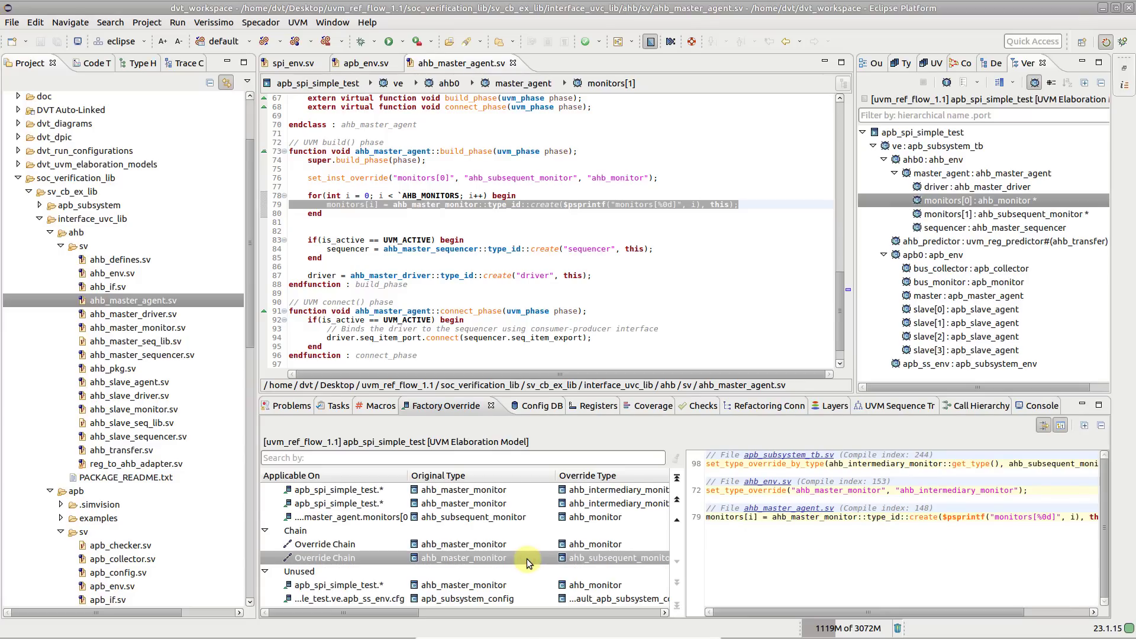
left_click(537, 407)
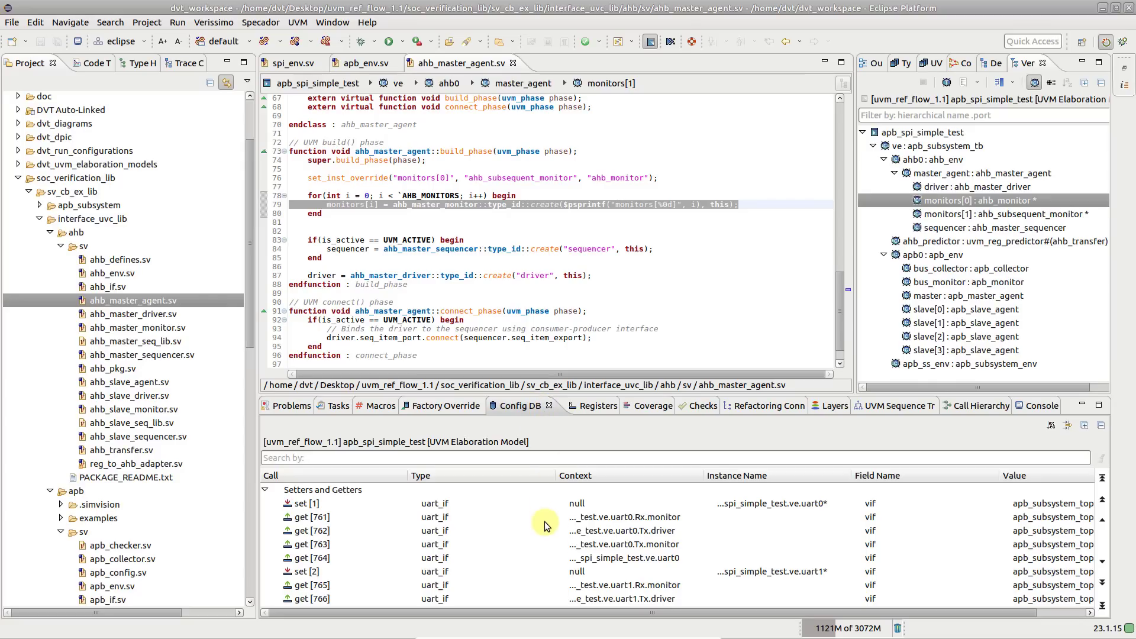
Inspect the uart_if set and the uart0 Rx/Tx monitor vif gets, returning to the set call
left_click(466, 503)
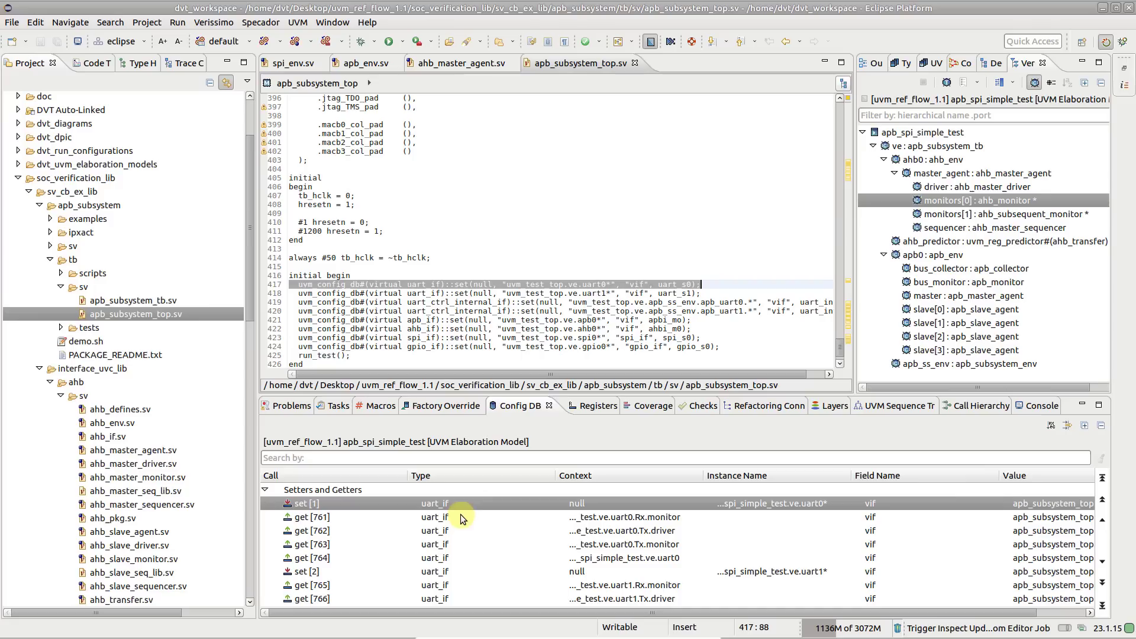
left_click(459, 516)
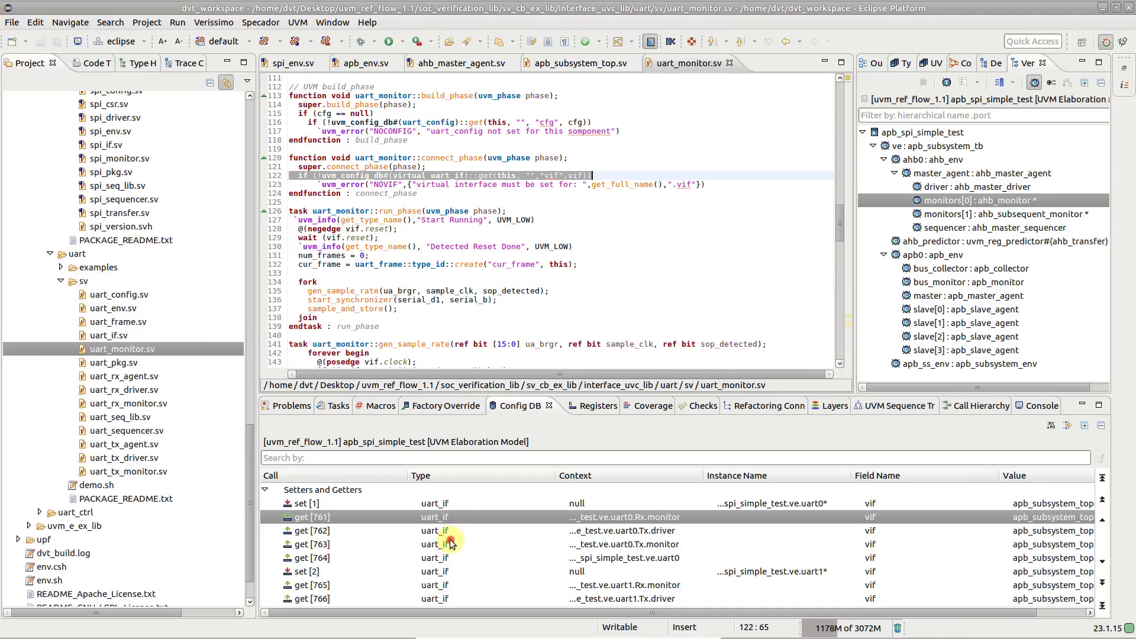
left_click(450, 544)
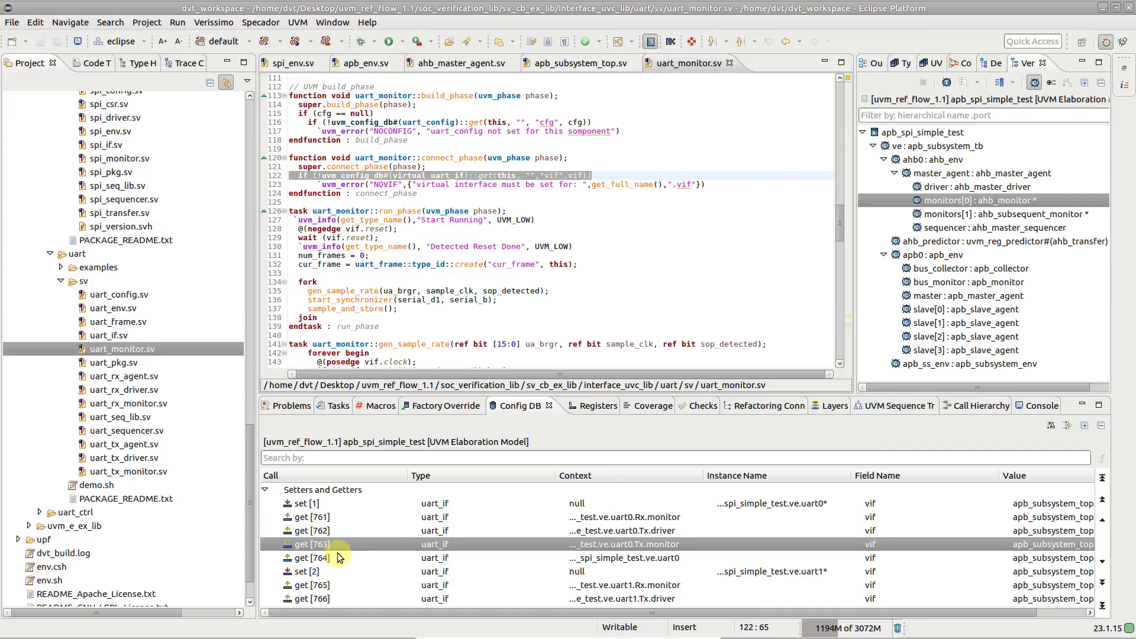
double_click(312, 503)
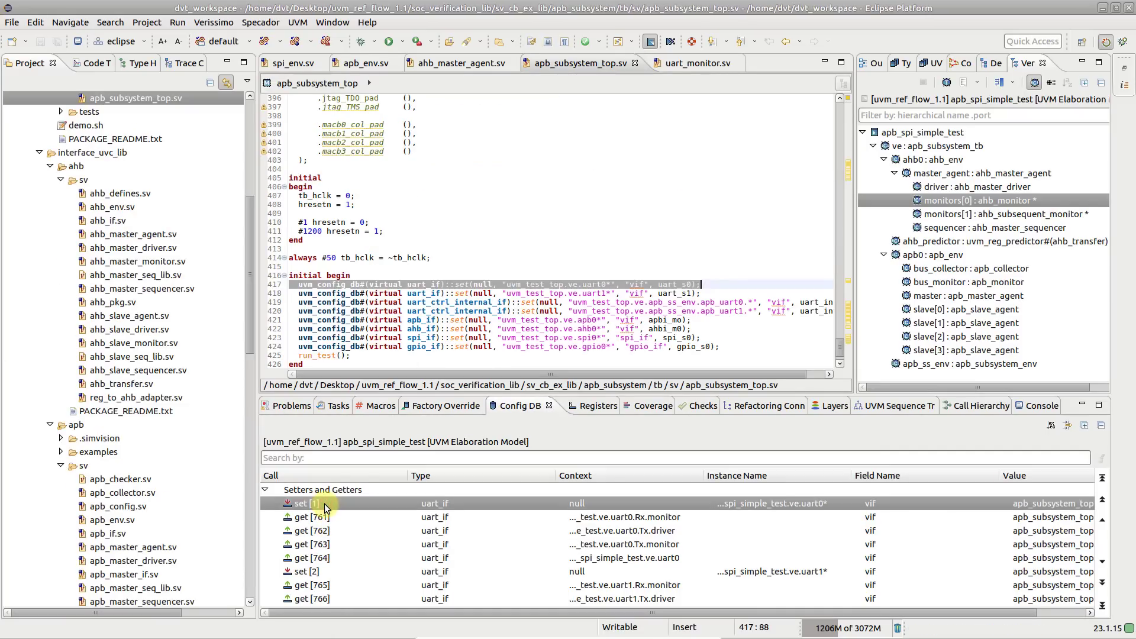
Show the spi_if config setting's setter and getters in the Config DB view
right_click(457, 337)
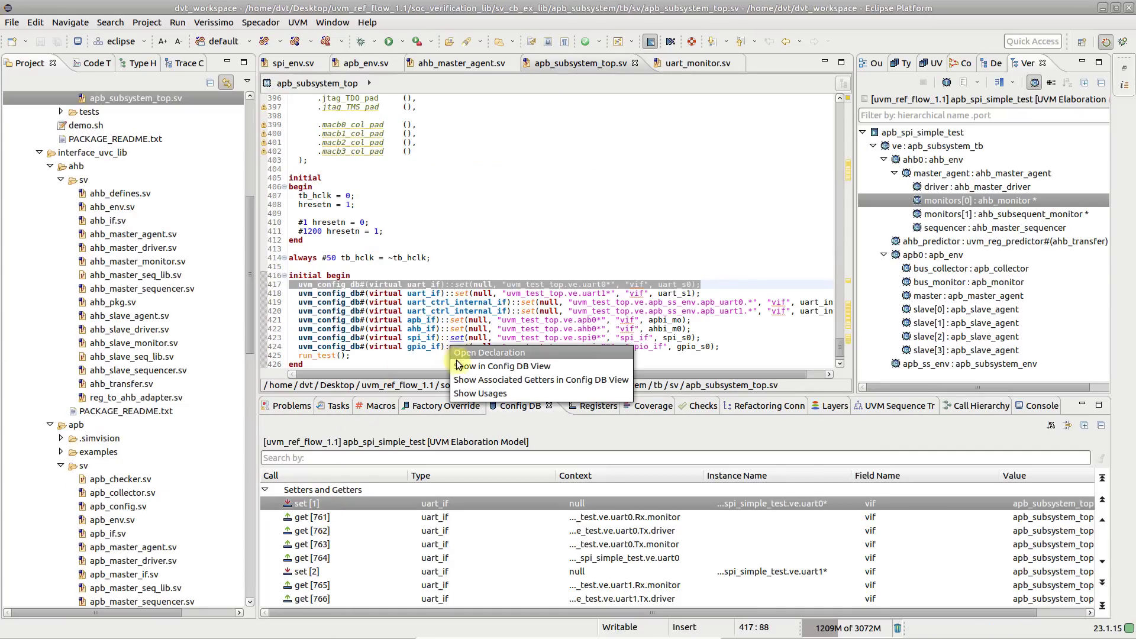
left_click(462, 380)
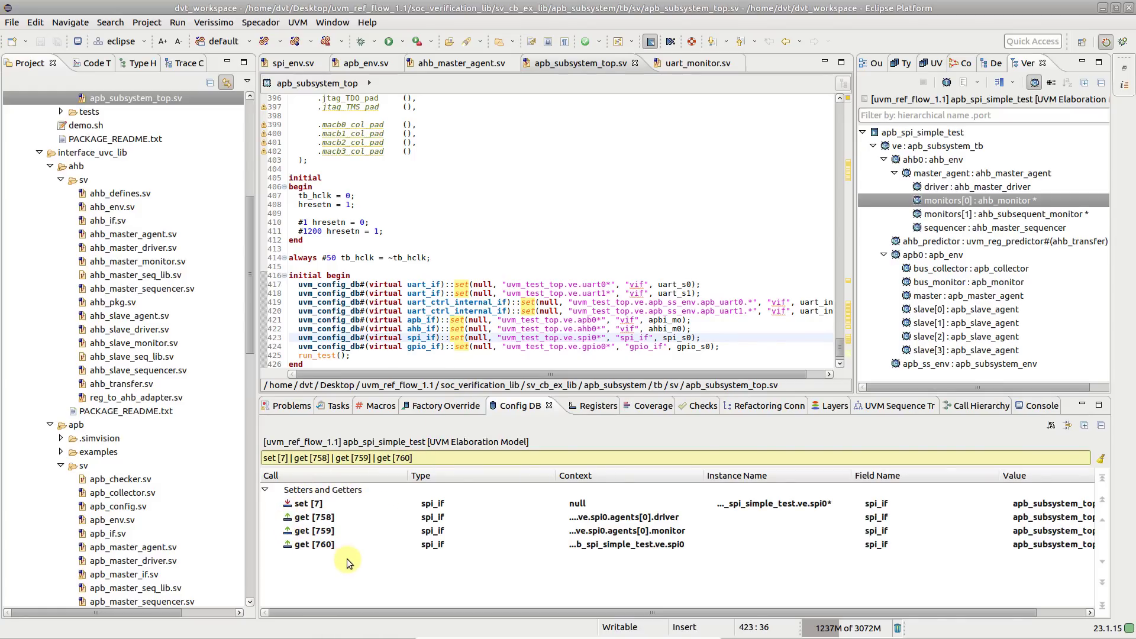
In the Registers view, jump to the creation code of bypass_mode, gpio_rf and reg_model_apb
left_click(585, 410)
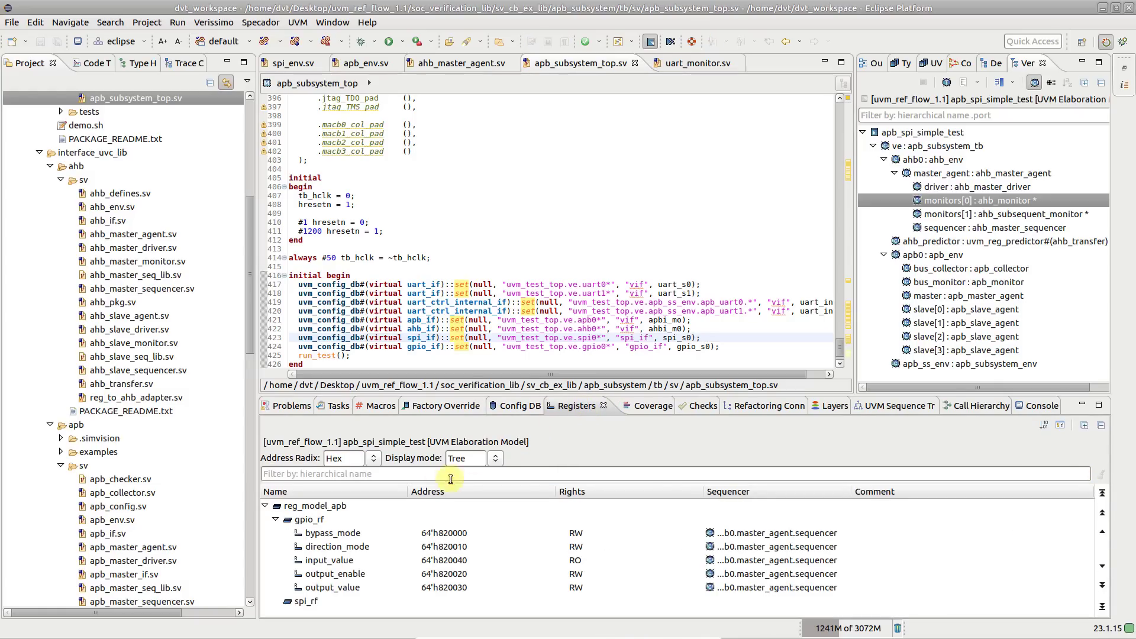
double_click(355, 533)
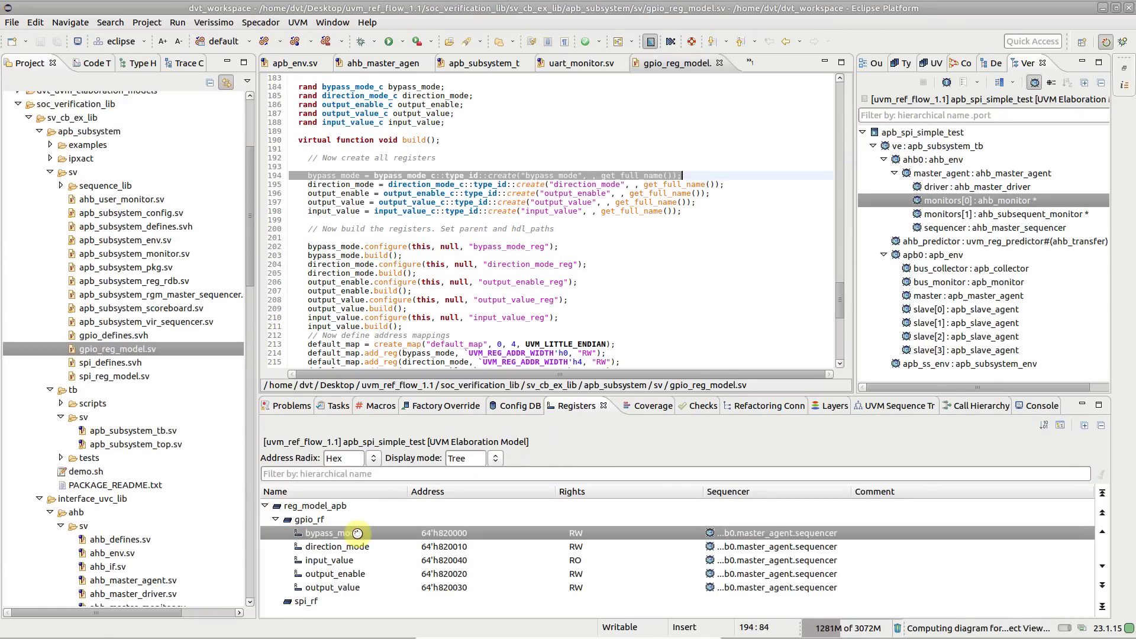
double_click(345, 519)
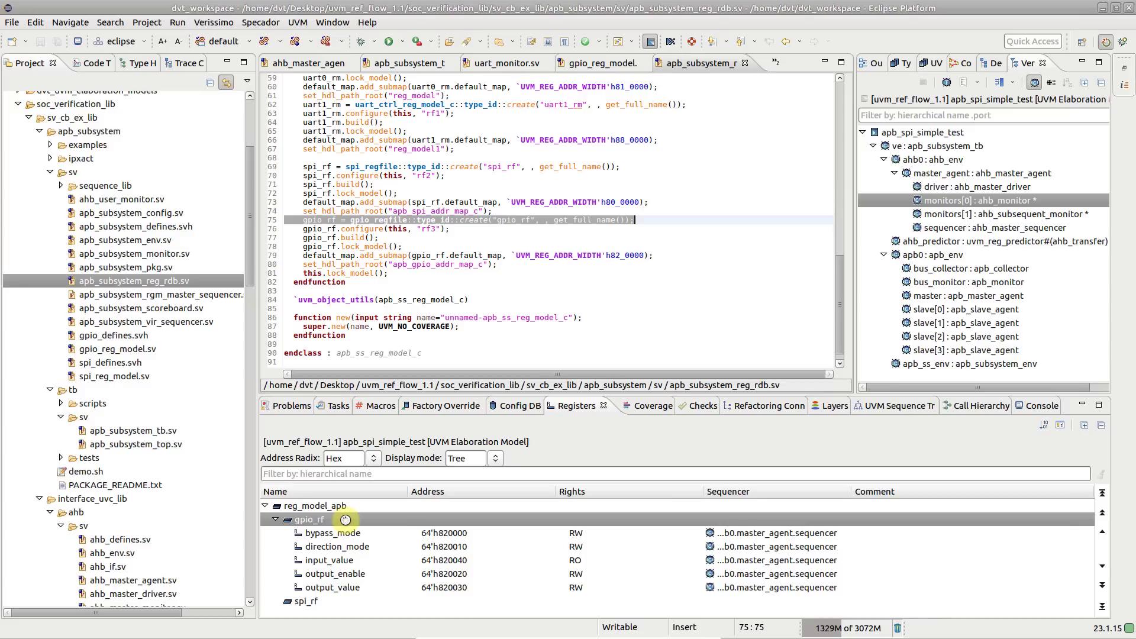
double_click(344, 507)
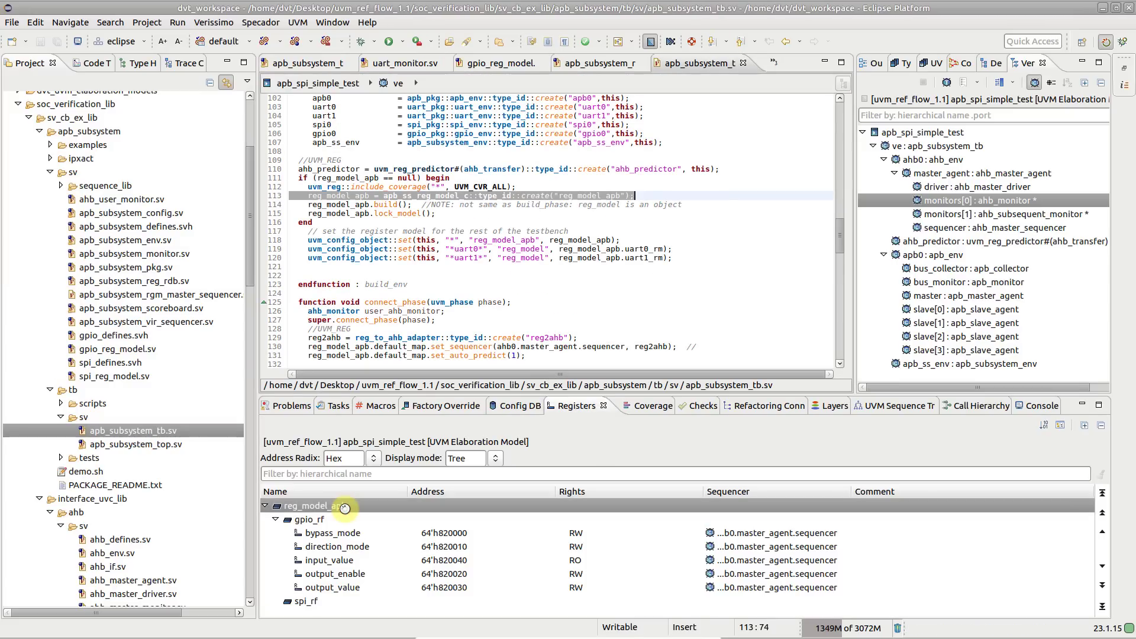
scroll(346, 511, "down", 1)
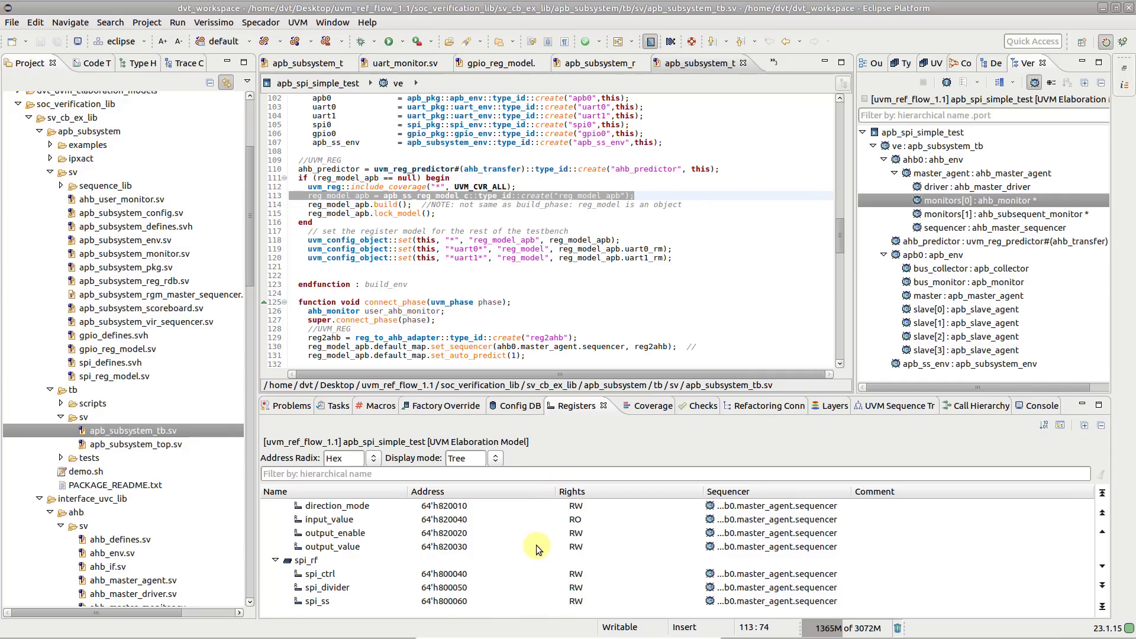
scroll(516, 583, "down", 1)
Show the bitfield layout of the spi_ctrl register
left_click(510, 533)
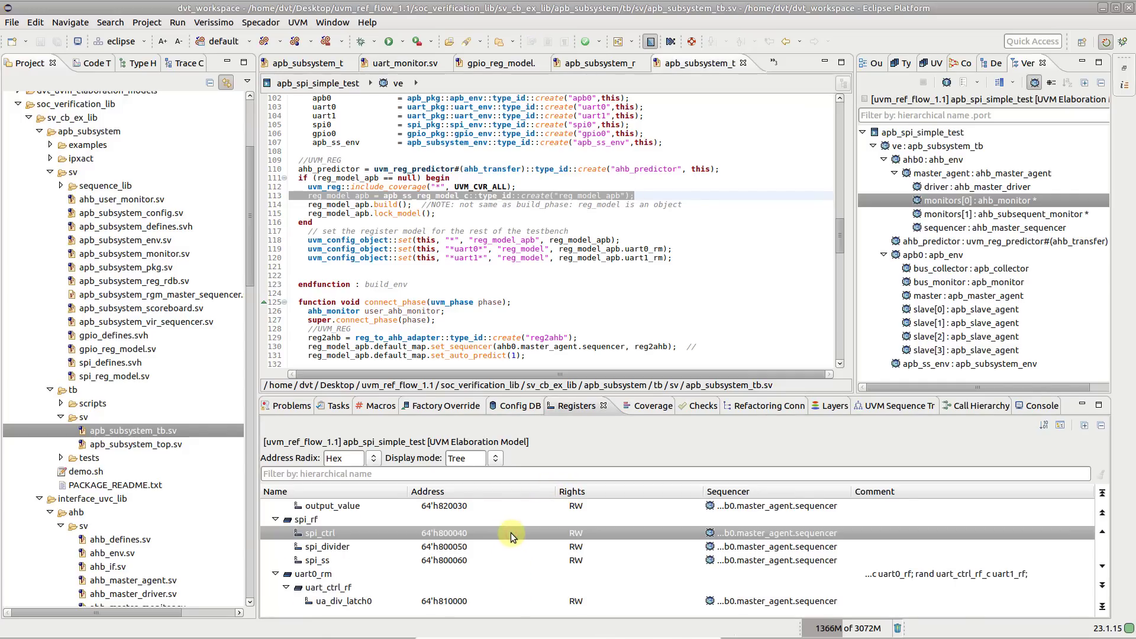
left_click(1059, 425)
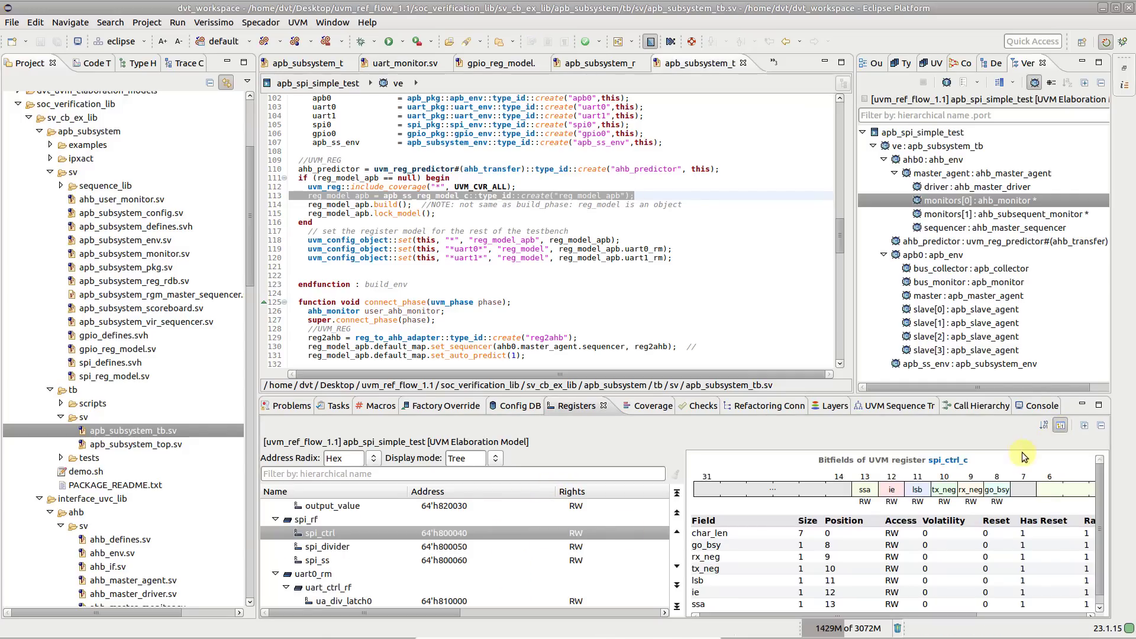
scroll(948, 509, "down", 1)
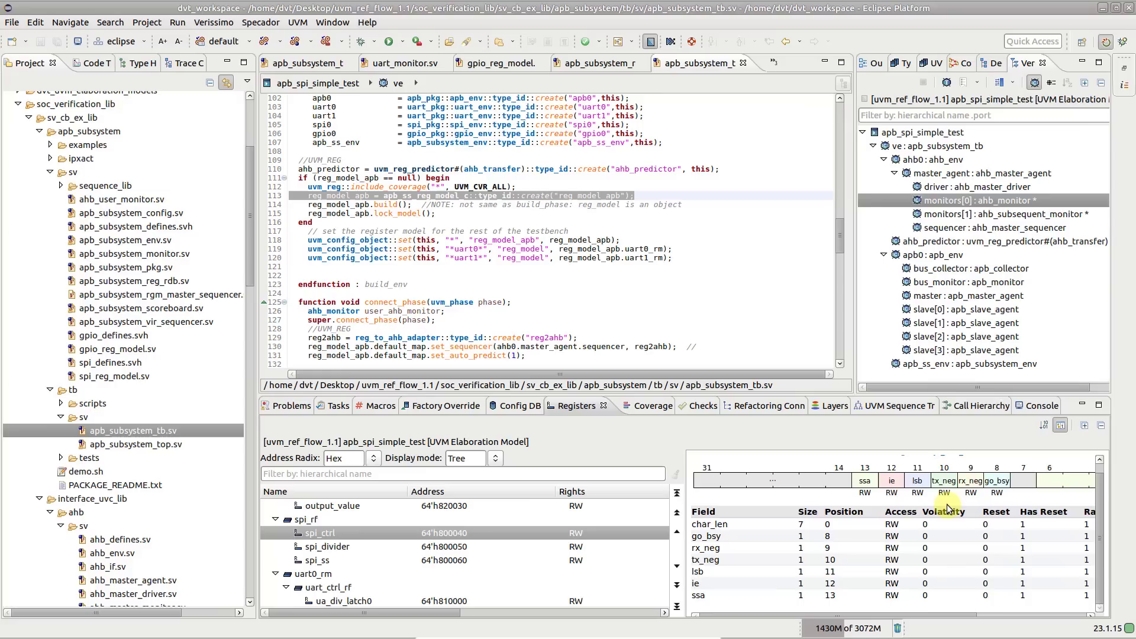
scroll(949, 509, "up", 1)
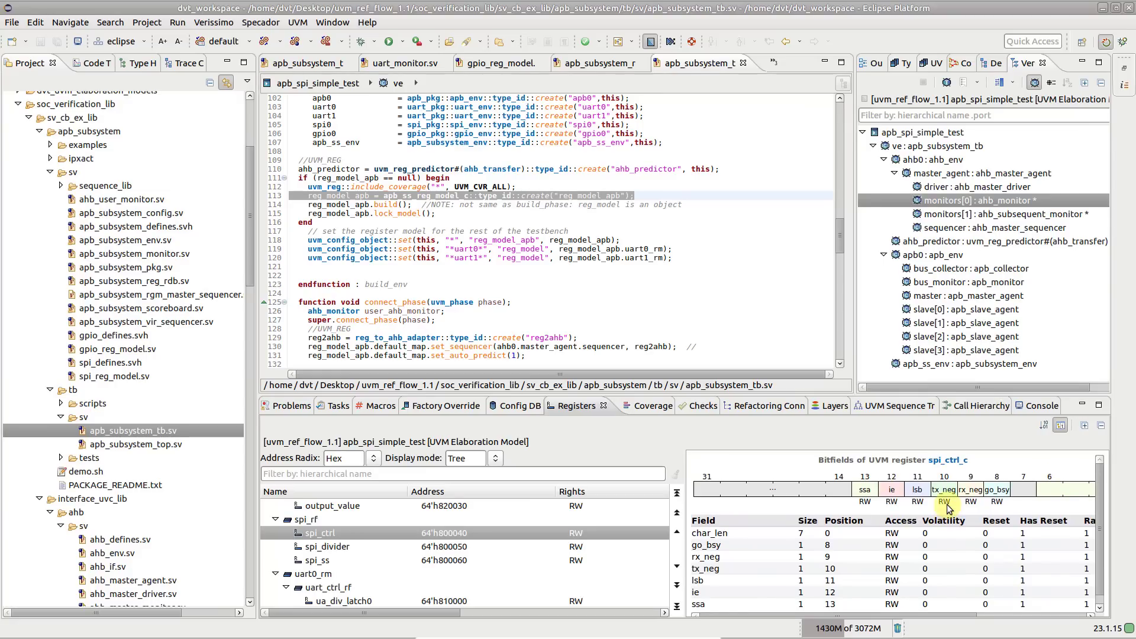
left_click(630, 346)
Open spi_env.sv via quick file search and jump to its build_phase function
key("ctrl+shift+r")
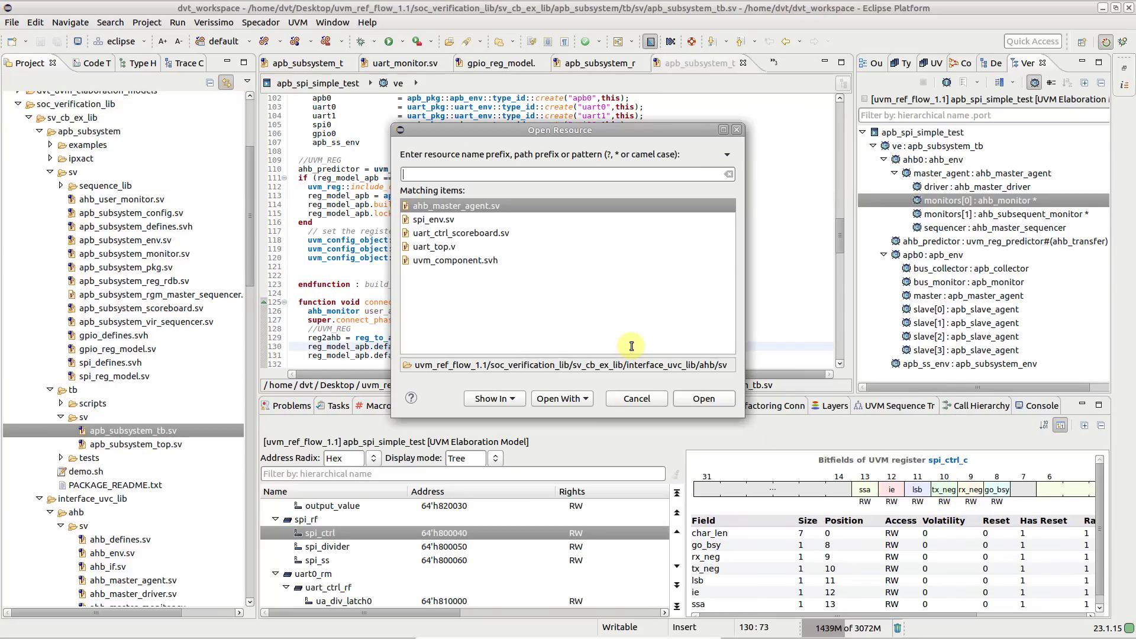
type("spi_e")
key("Return")
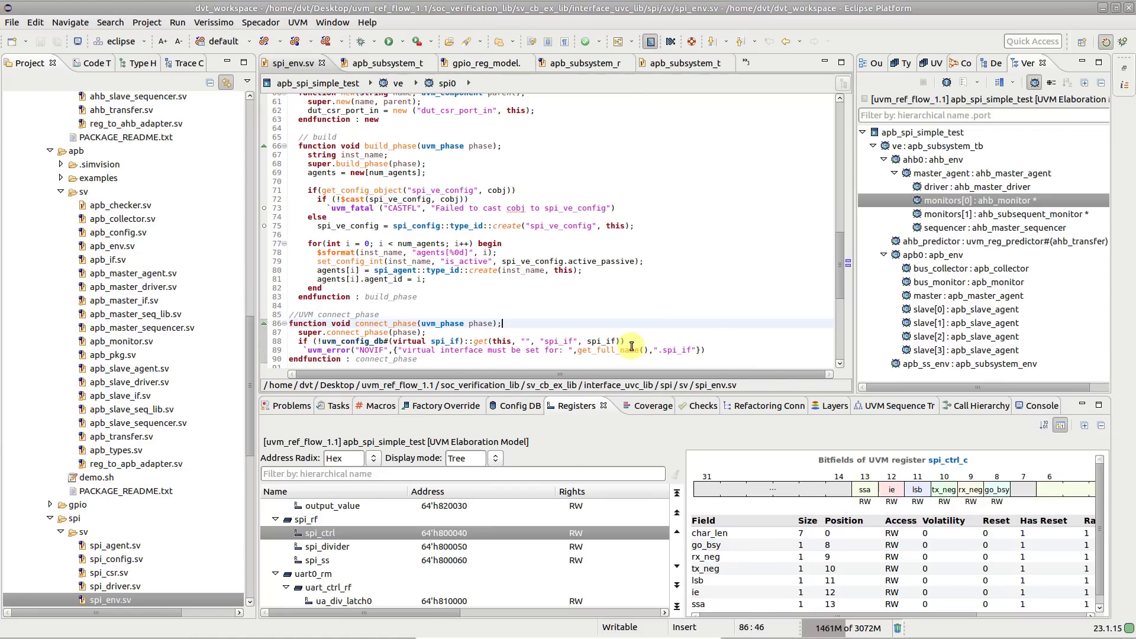
key("ctrl+o")
type("buil")
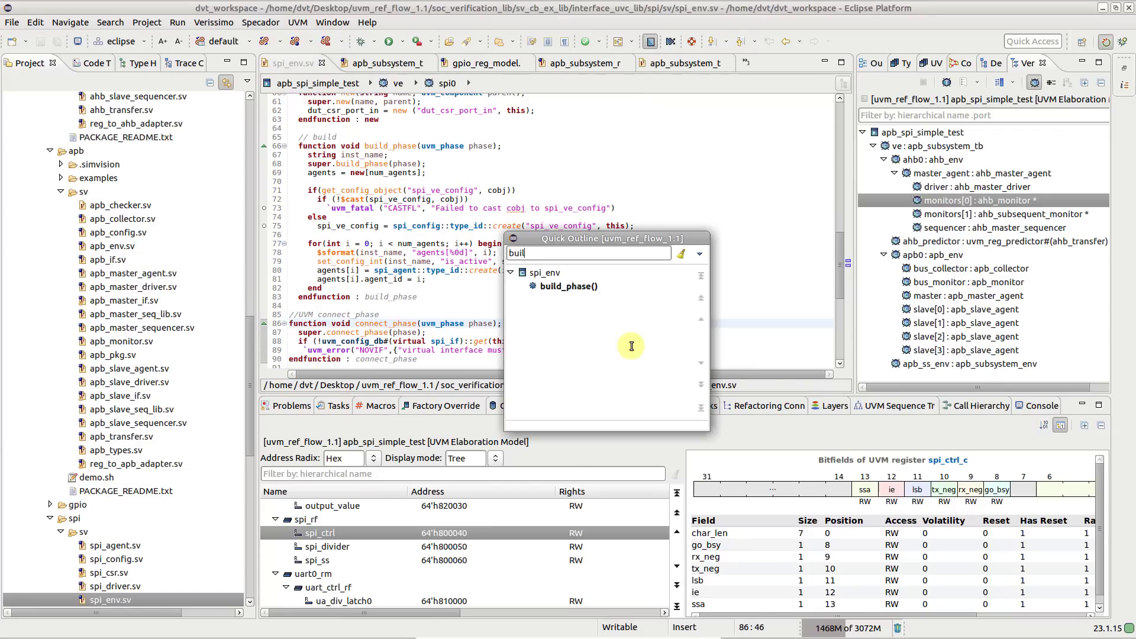
left_click(570, 284)
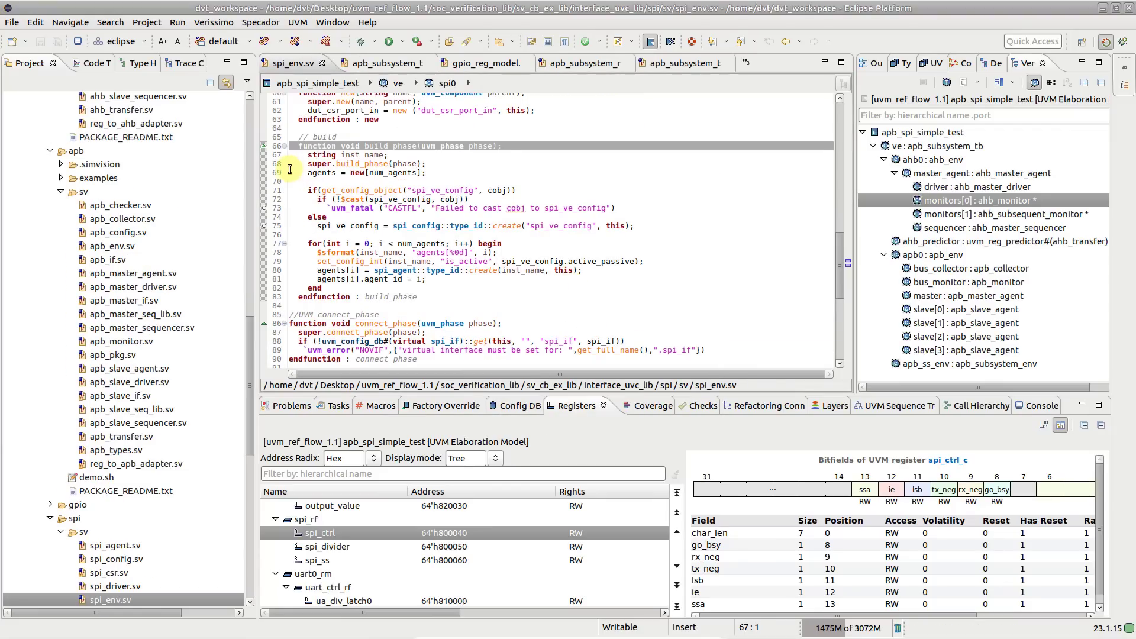
Re-elaborate apb_spi_simple_test with UVM runtime elaboration and accept the Debug perspective switch
left_click(298, 22)
left_click(308, 38)
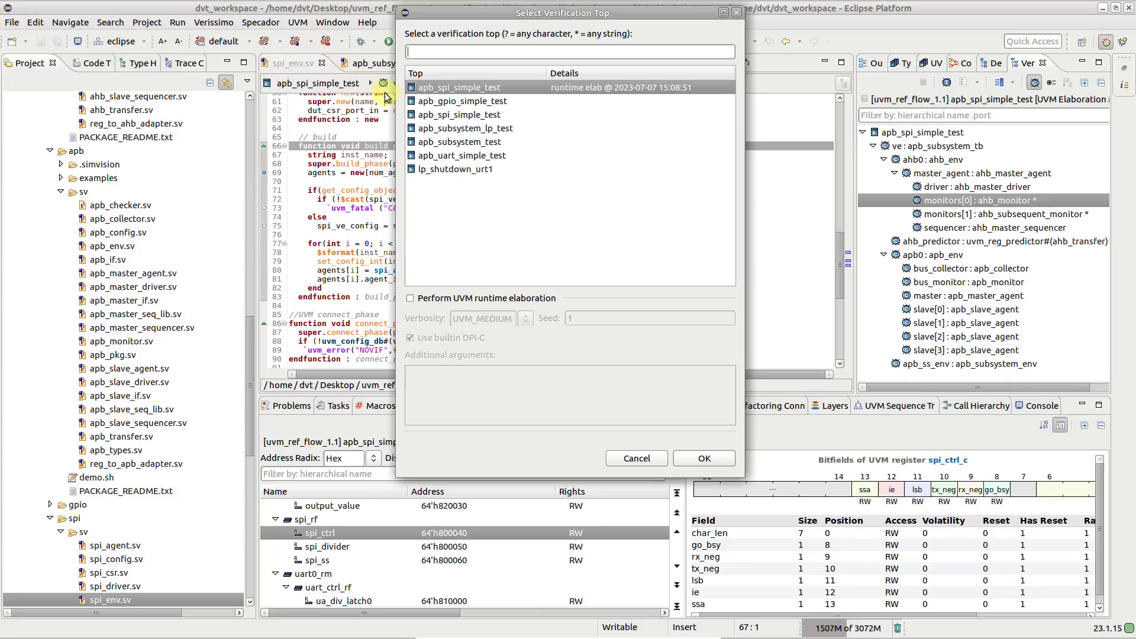
left_click(444, 115)
left_click(443, 300)
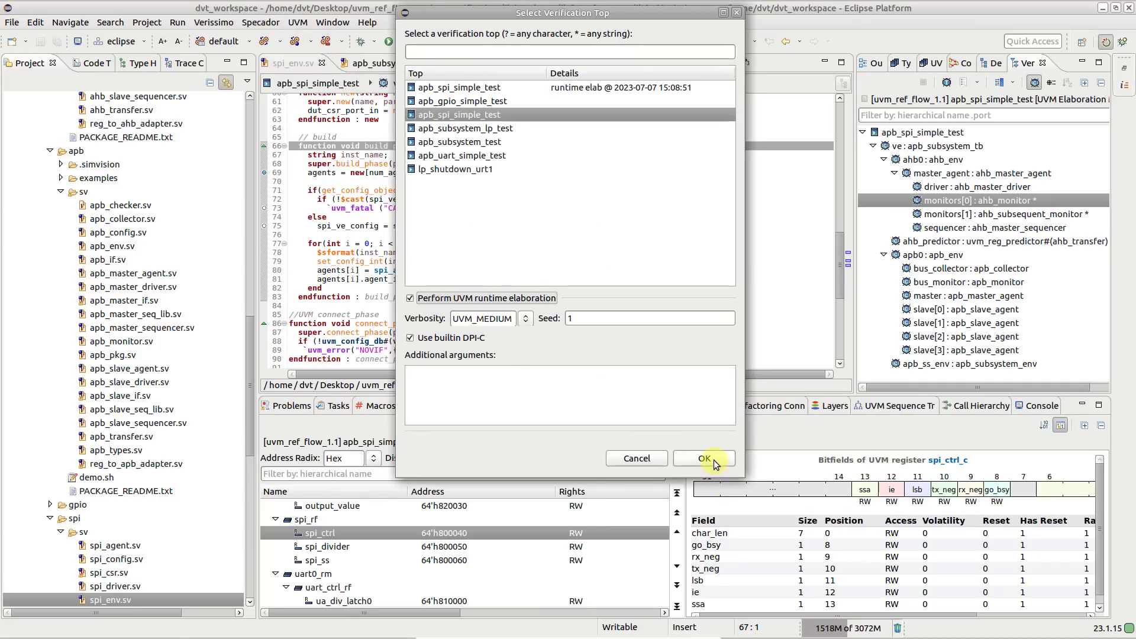
left_click(713, 464)
left_click(645, 339)
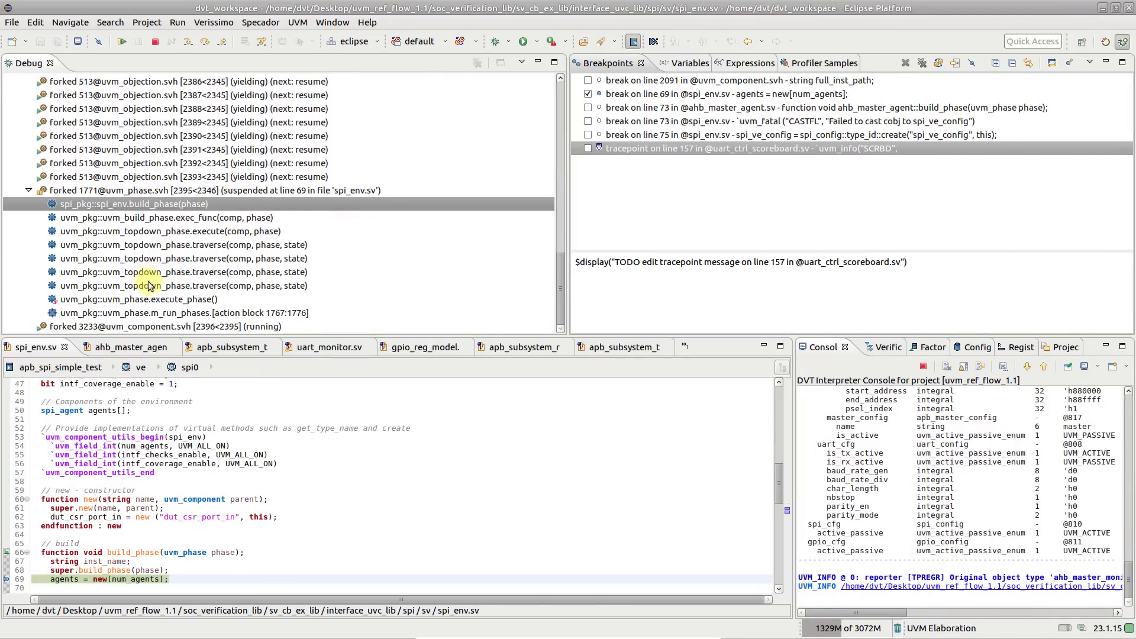
Inspect the line 2091 and spi_env line 73 breakpoints and the tracepoint's $display message
left_click(633, 80)
left_click(628, 108)
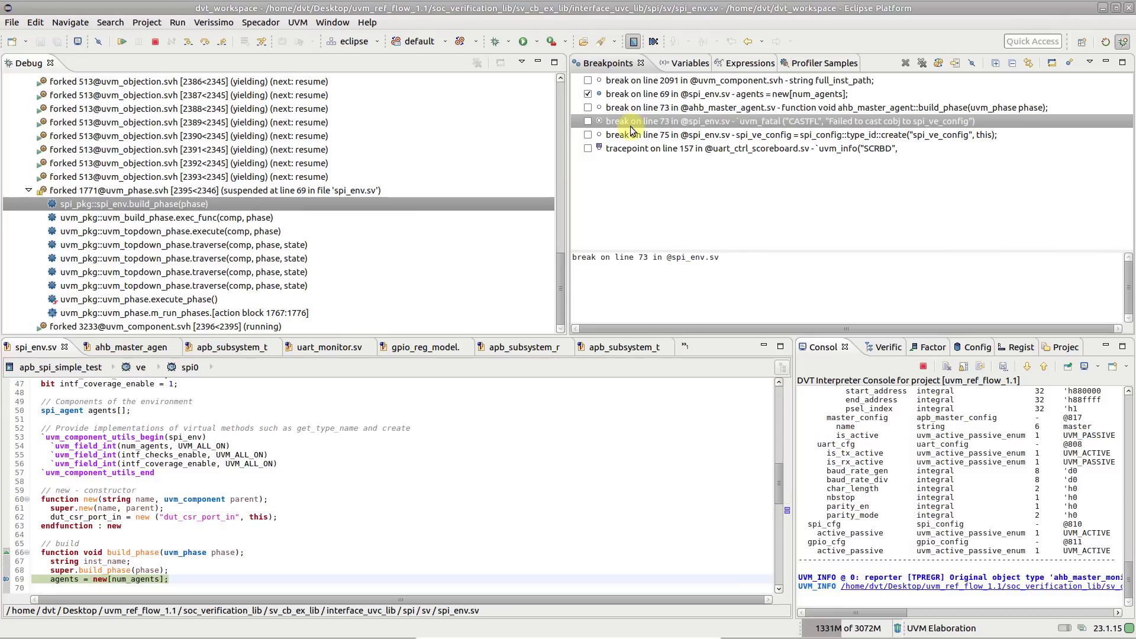
left_click(631, 148)
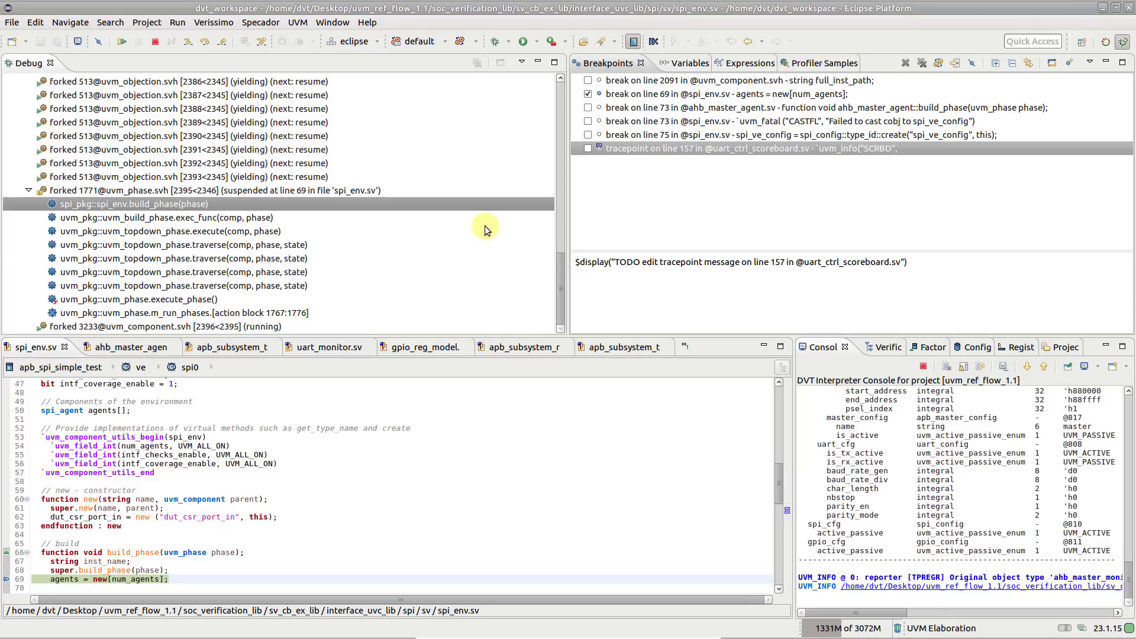
Step over through build_phase from line 69 into the agent-creation loop at line 79
left_click(205, 42)
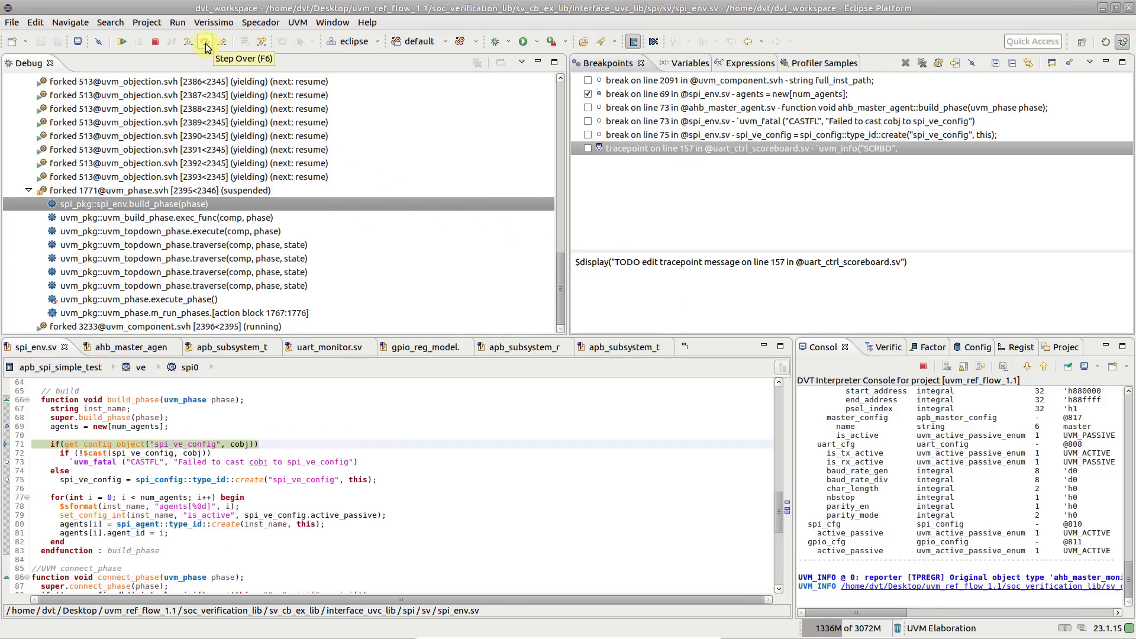
left_click(205, 43)
left_click(205, 44)
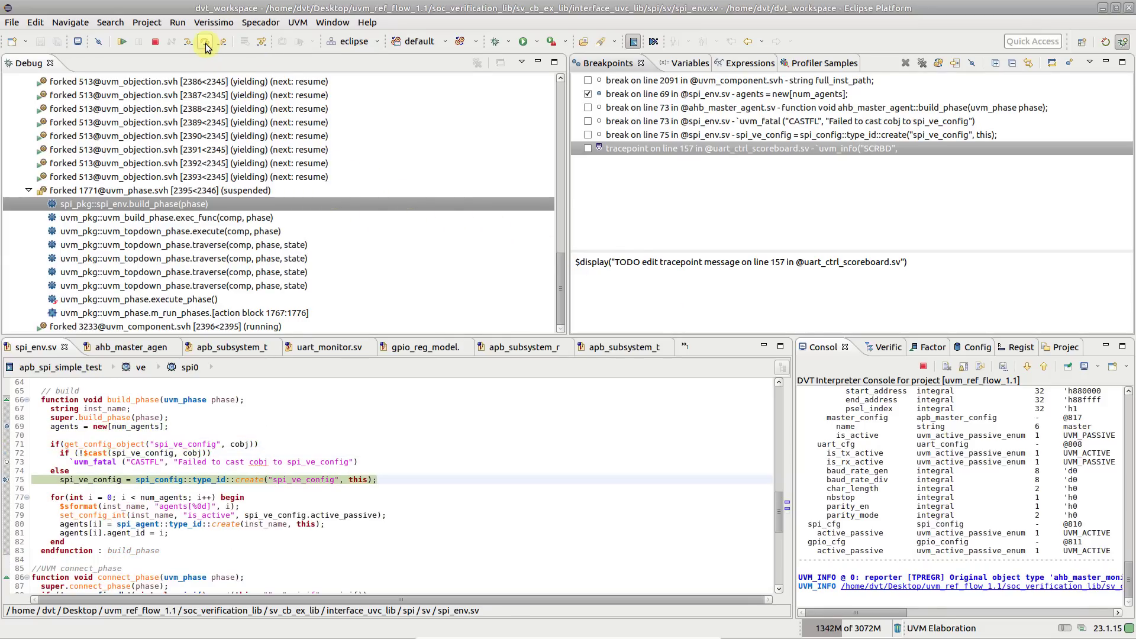
left_click(206, 44)
left_click(204, 43)
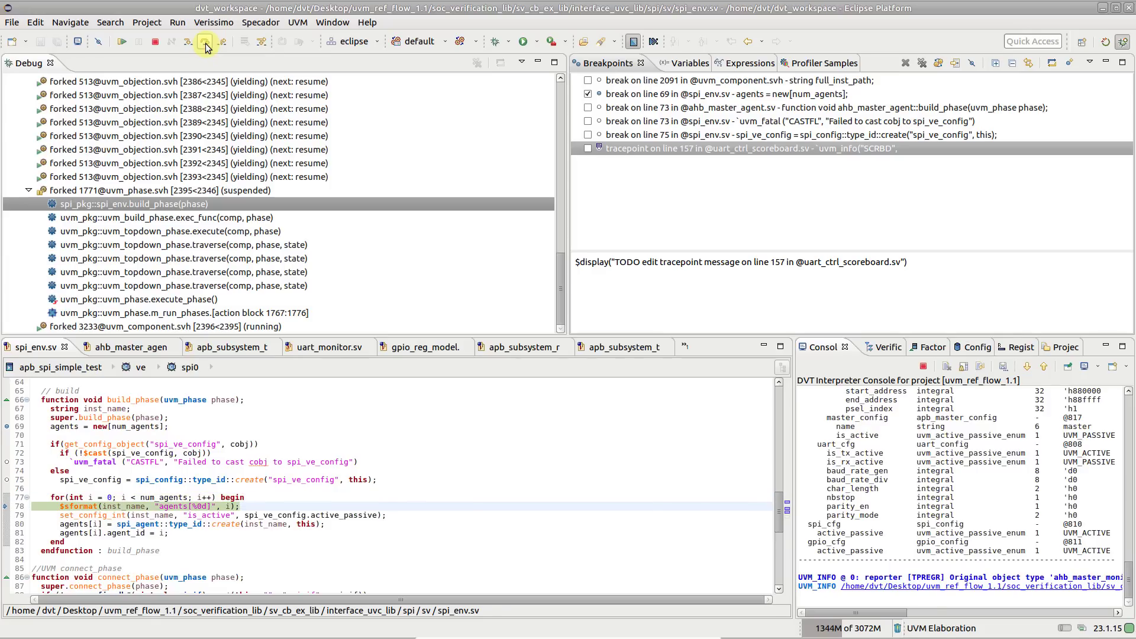
left_click(205, 43)
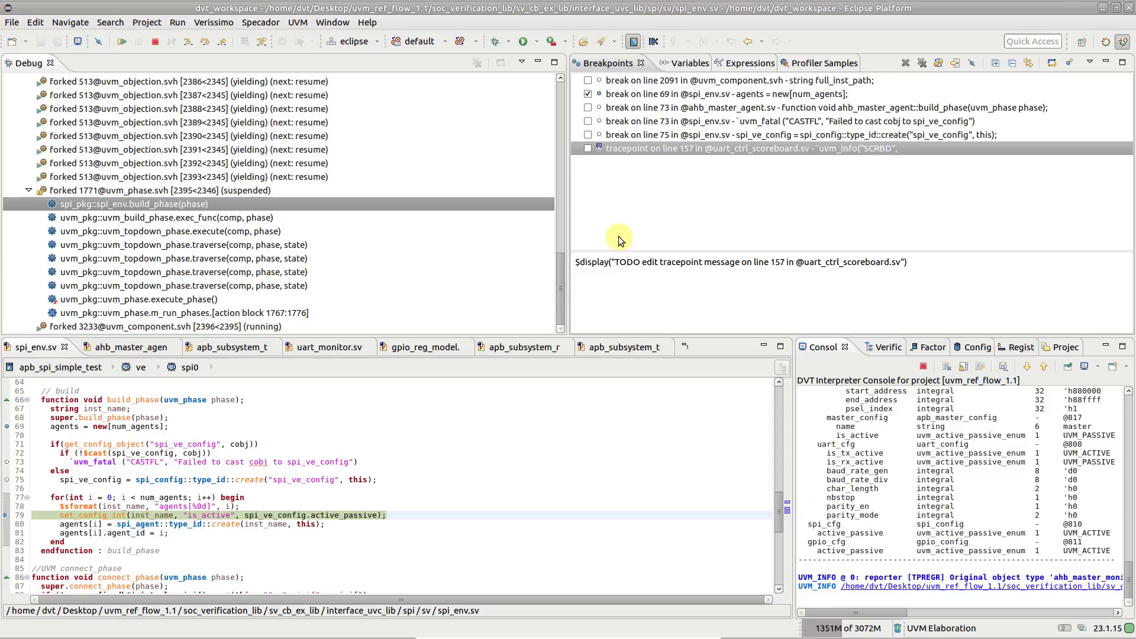
View the local variables and expand the phase object and its m_imp member
left_click(679, 65)
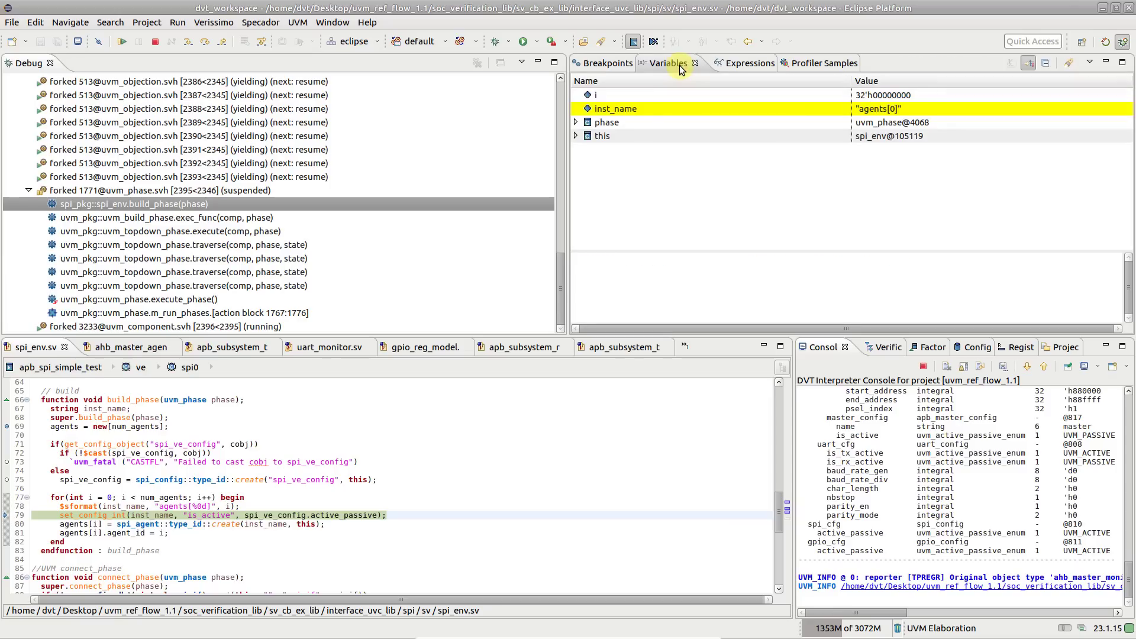
left_click(576, 122)
left_click(586, 217)
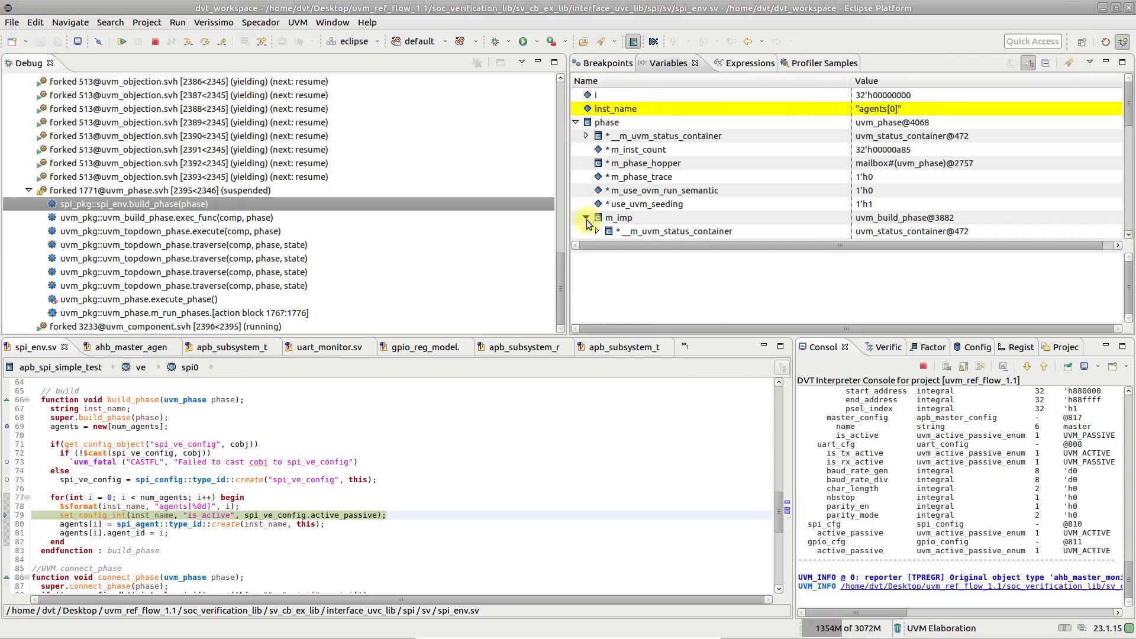